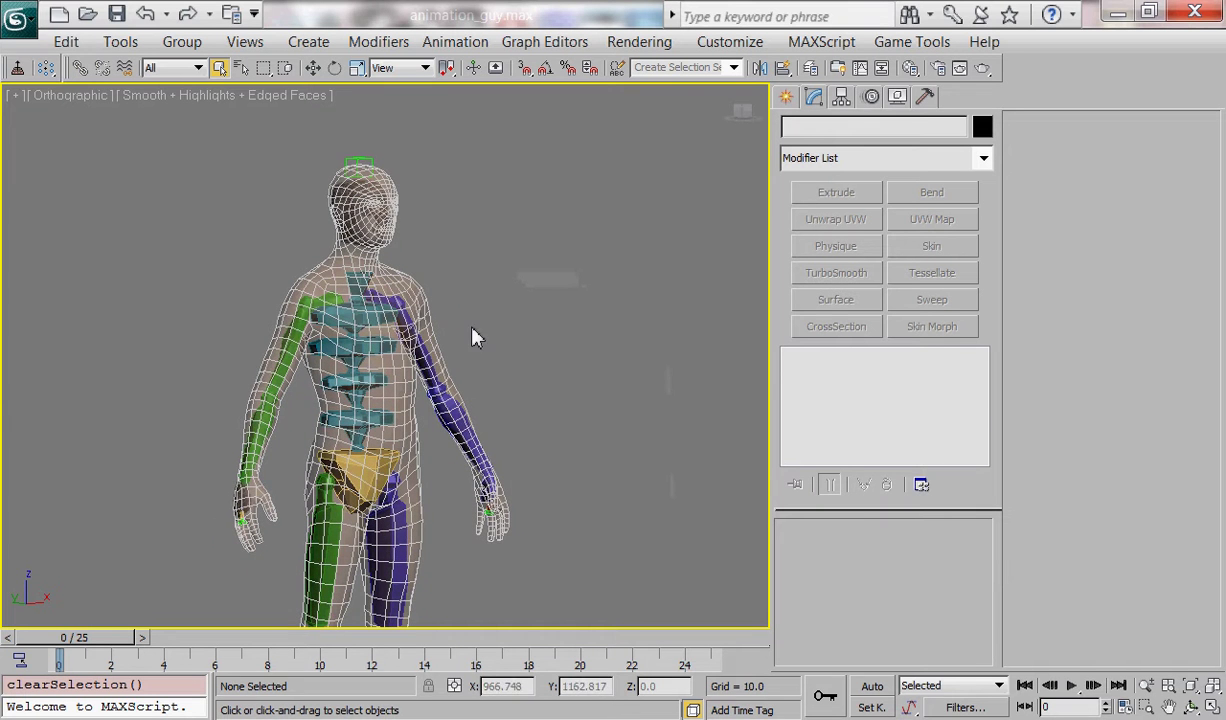
- Examine the biped skeleton's fit inside the human body mesh from several angles and distances
mouse_move(336, 412)
alt+middle_down()
mouse_move(315, 493)
mouse_move(343, 407)
alt+middle_up()
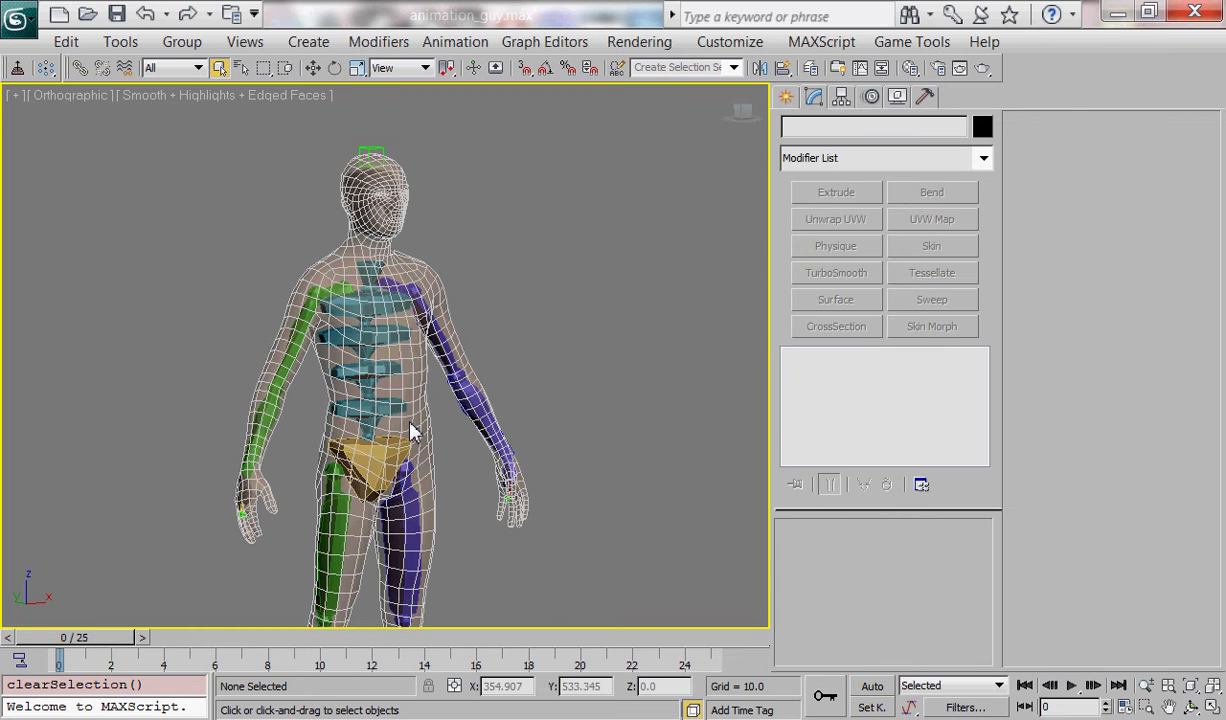
alt+middle_drag(410, 370, 343, 338)
scroll(440, 310, up, 2)
scroll(405, 337, down, 6)
scroll(422, 378, up, 3)
scroll(421, 367, down, 2)
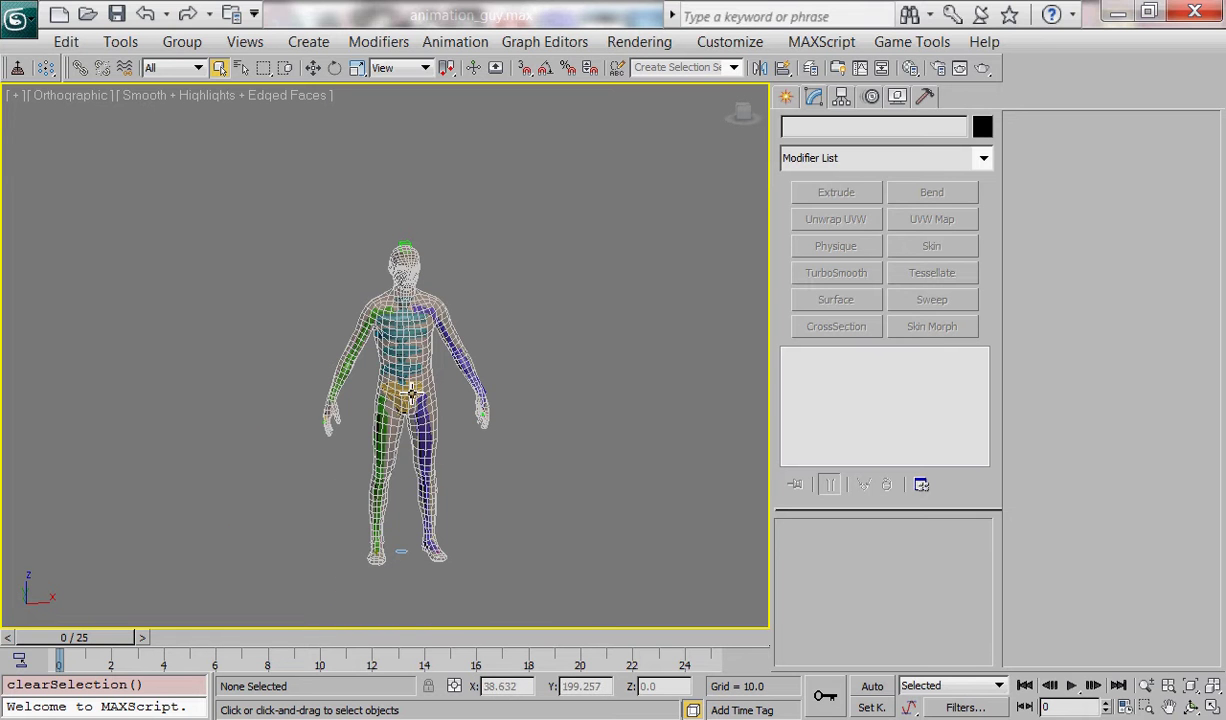
scroll(389, 350, up, 5)
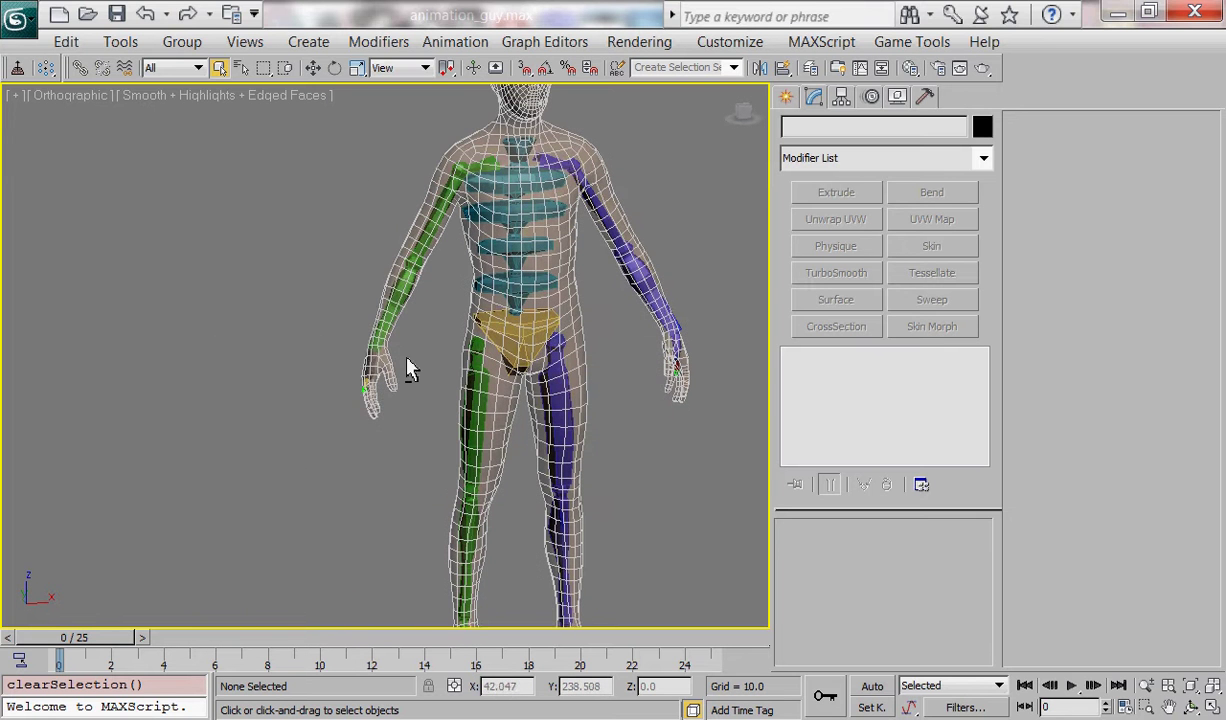
middle_drag(548, 206, 410, 272)
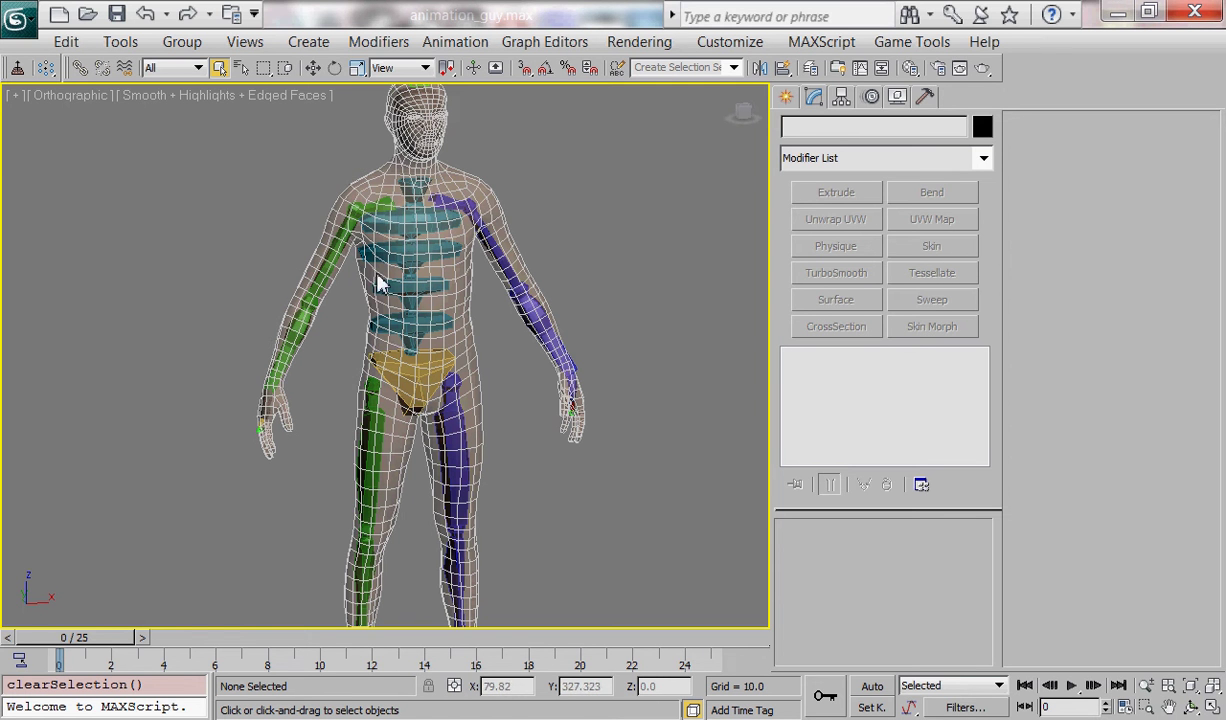
alt+middle_drag(424, 263, 428, 343)
- Inspect individual biped bones by selecting Bip001 Spine2 and the head bone in turn
click(428, 308)
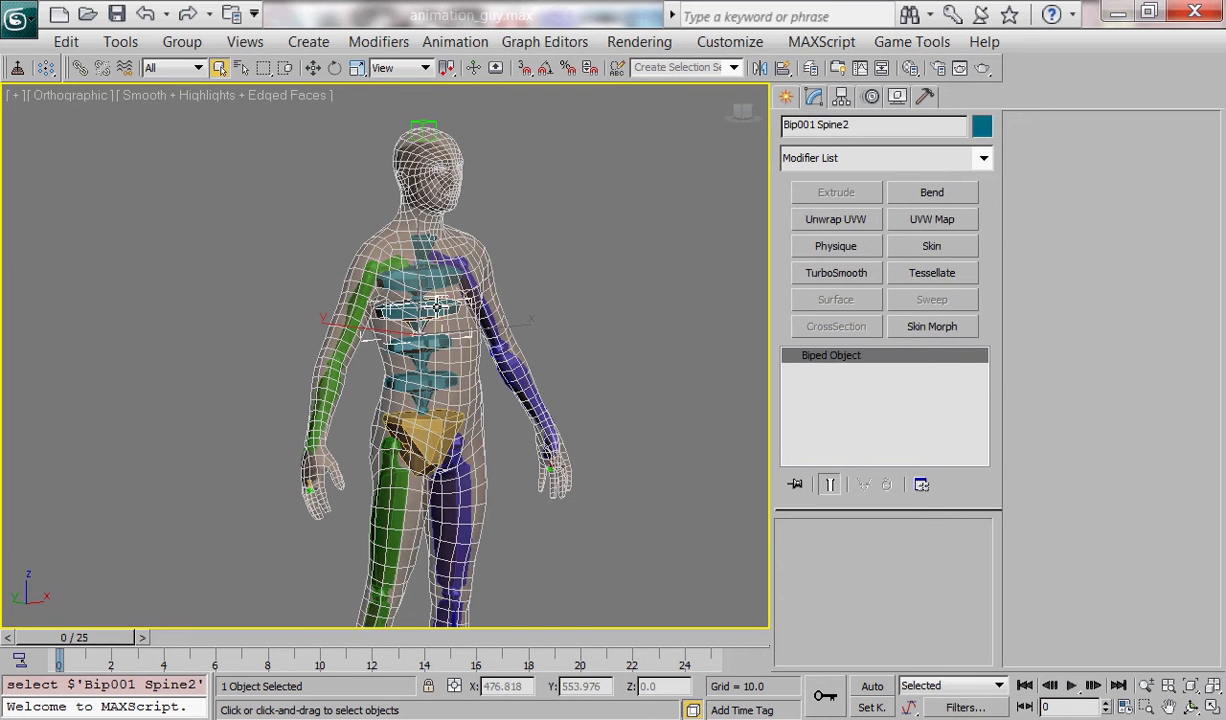
click(427, 266)
click(428, 196)
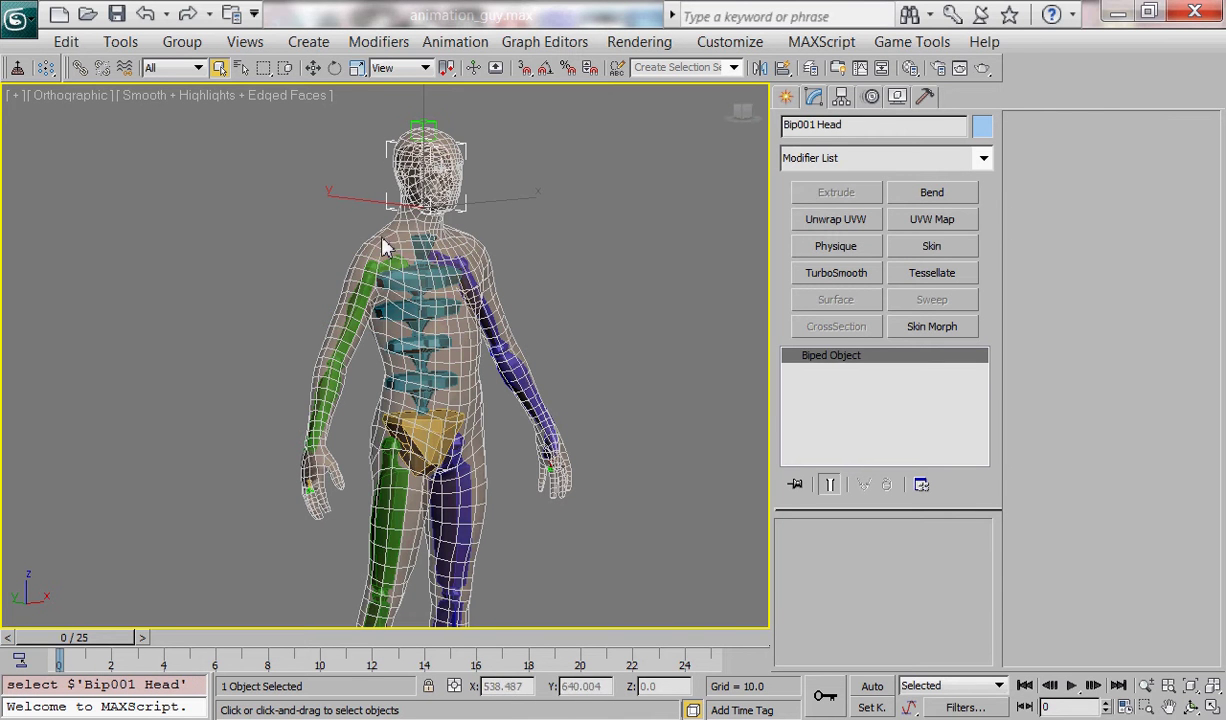
alt+middle_drag(437, 243, 407, 273)
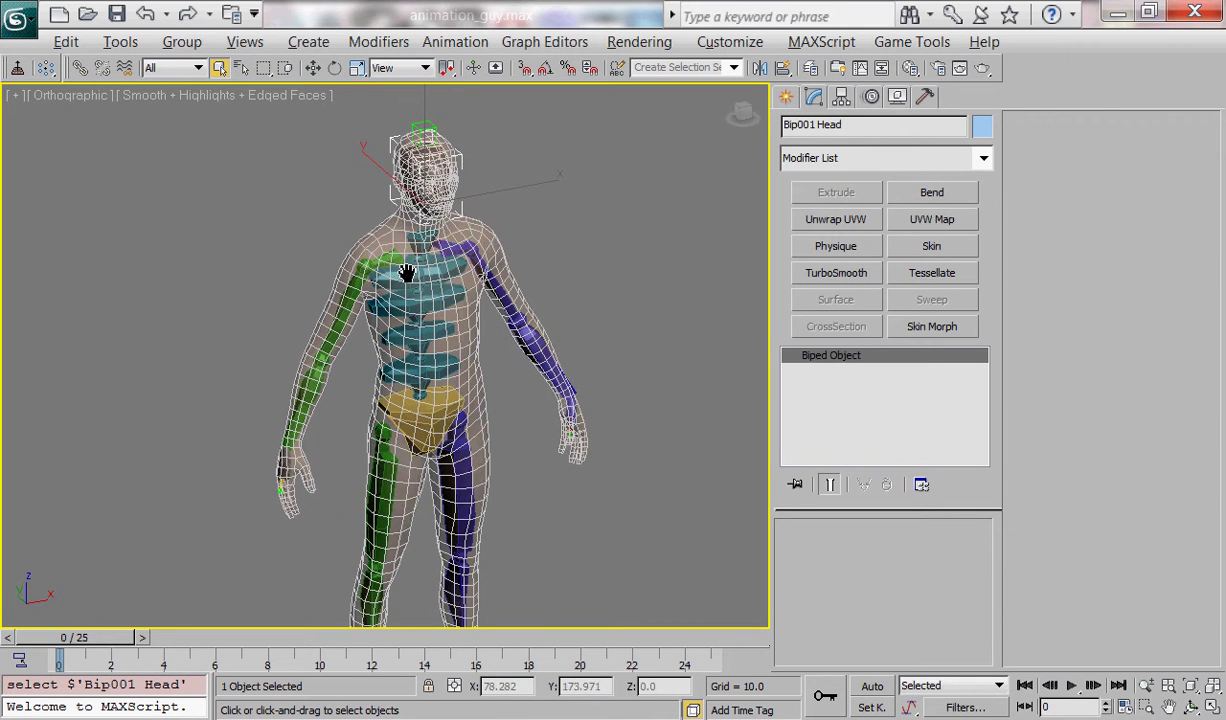
- Select the entire biped, frame it in the view, and turn on Figure Mode
drag(349, 326, 645, 640)
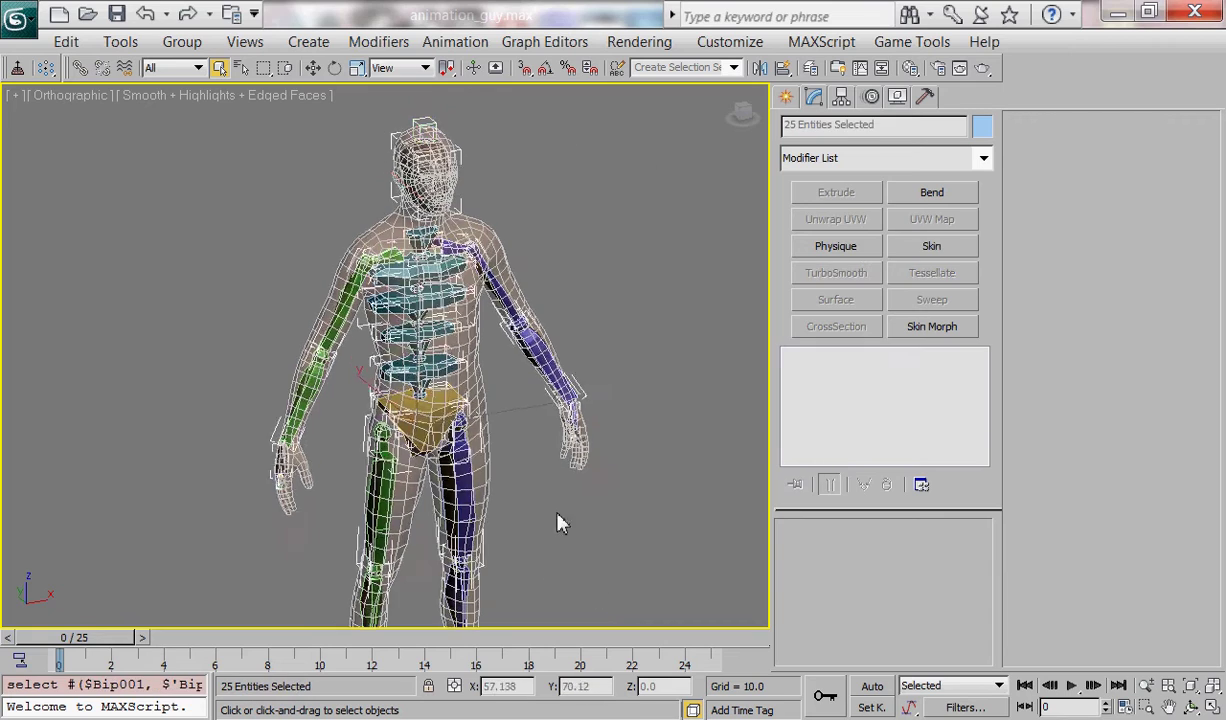
alt+middle_drag(558, 520, 578, 489)
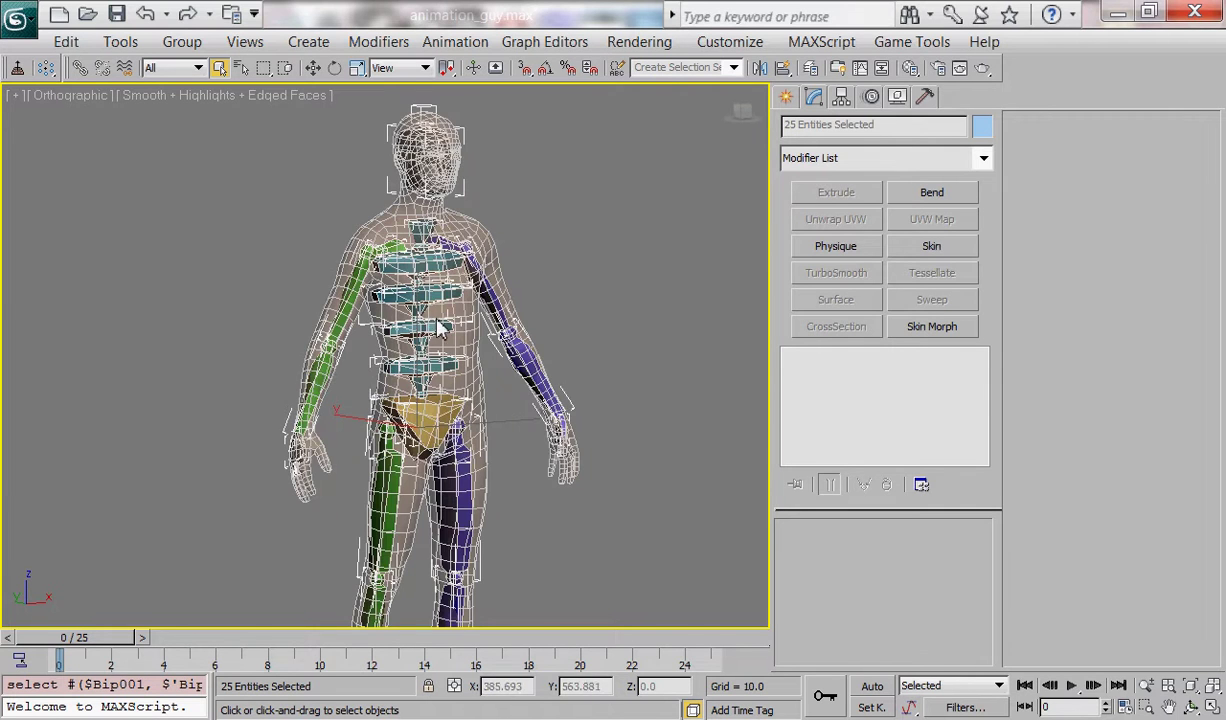
mouse_move(437, 327)
alt+middle_down()
mouse_move(405, 348)
mouse_move(430, 323)
mouse_move(455, 330)
alt+middle_up()
scroll(455, 320, down, 6)
middle_drag(405, 362, 436, 423)
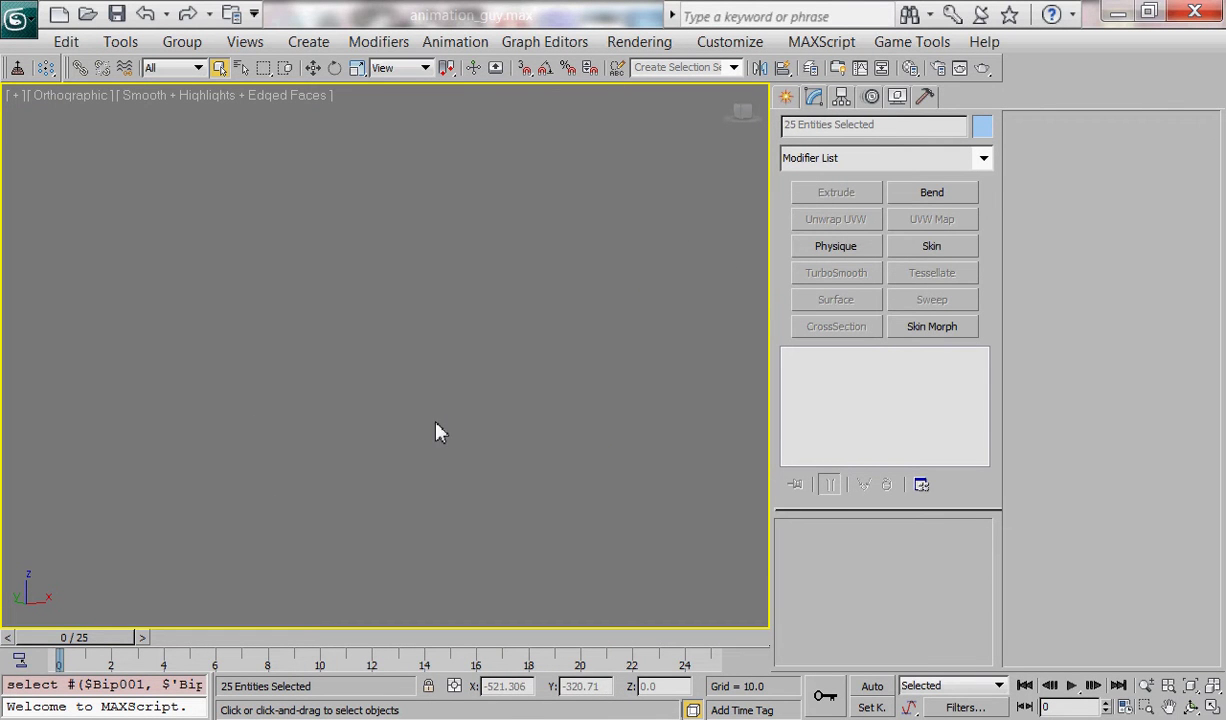
key(z)
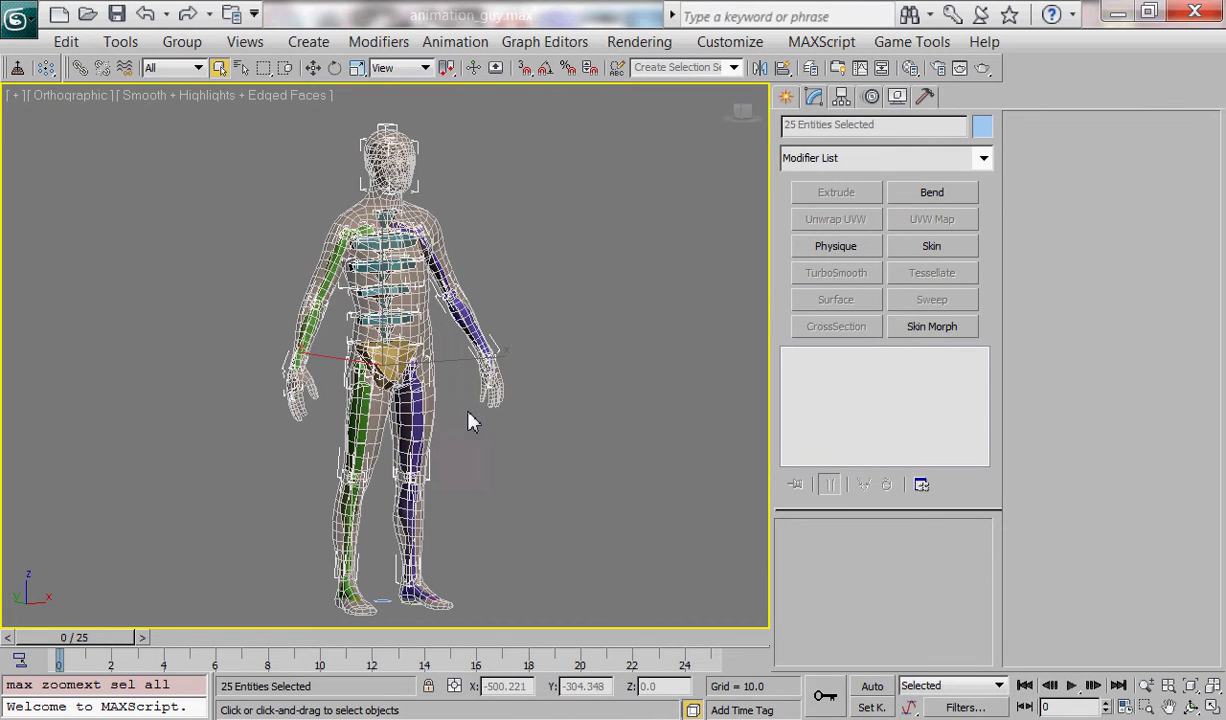
click(876, 102)
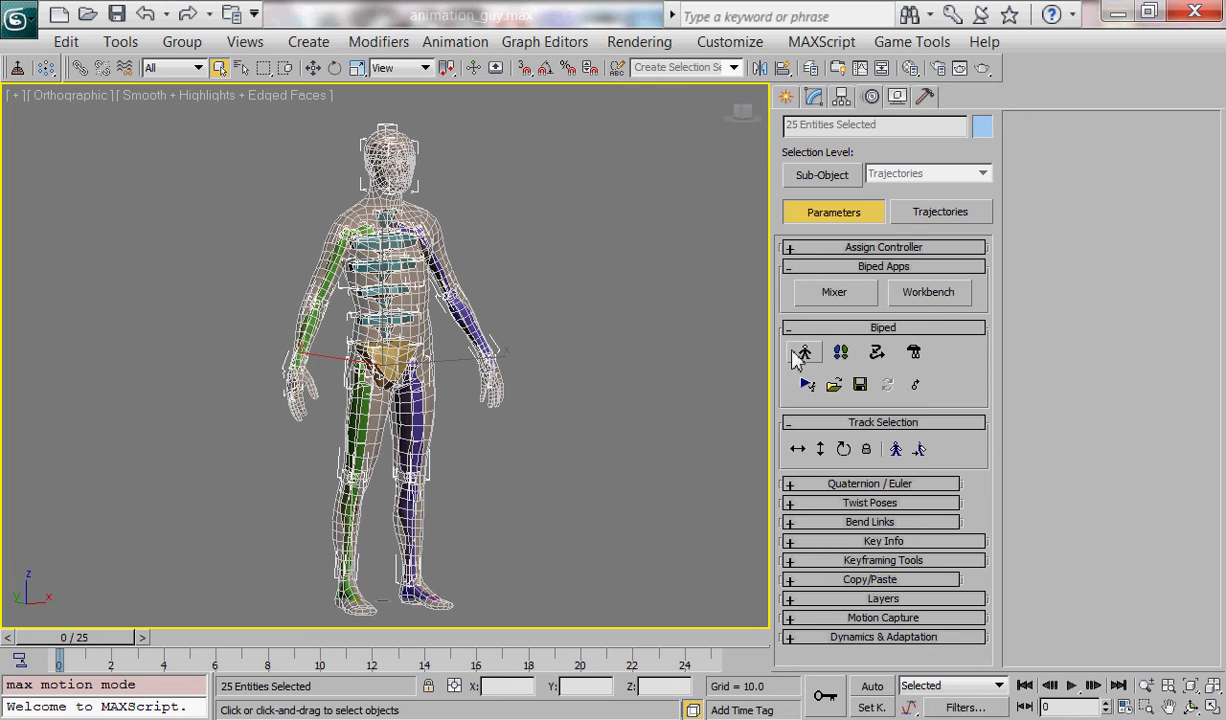
click(804, 355)
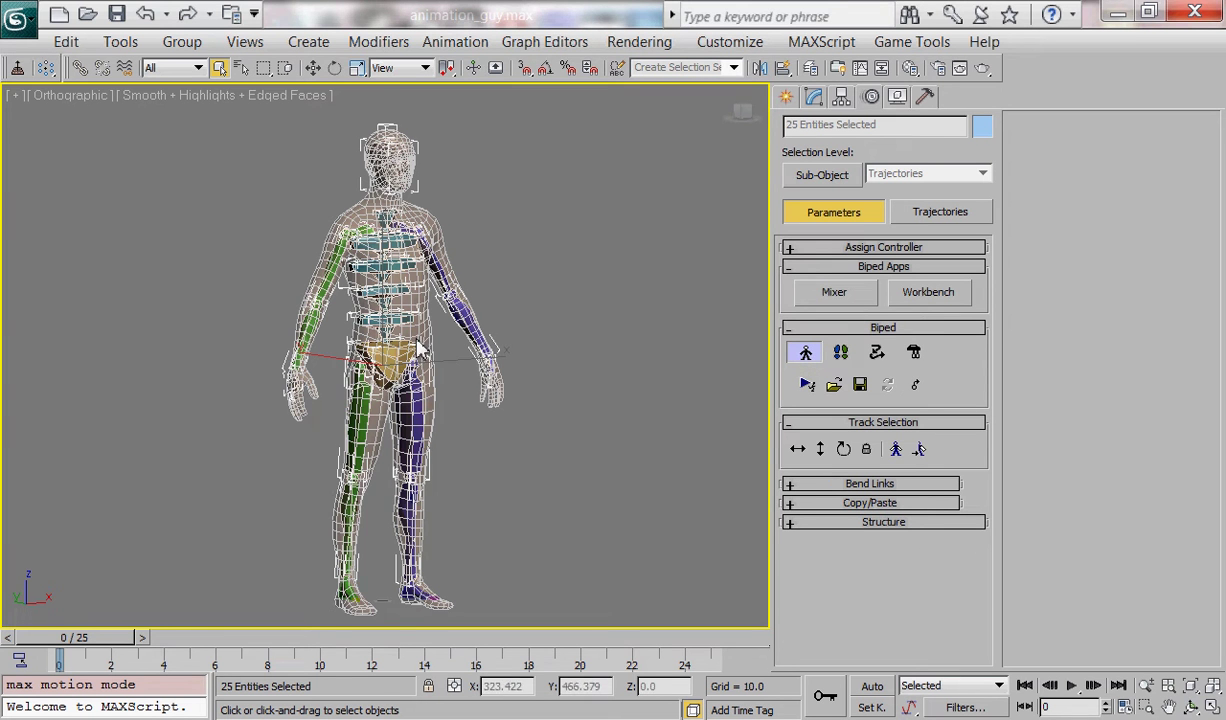
mouse_move(419, 350)
alt+middle_down()
mouse_move(501, 345)
mouse_move(454, 309)
mouse_move(419, 352)
alt+middle_up()
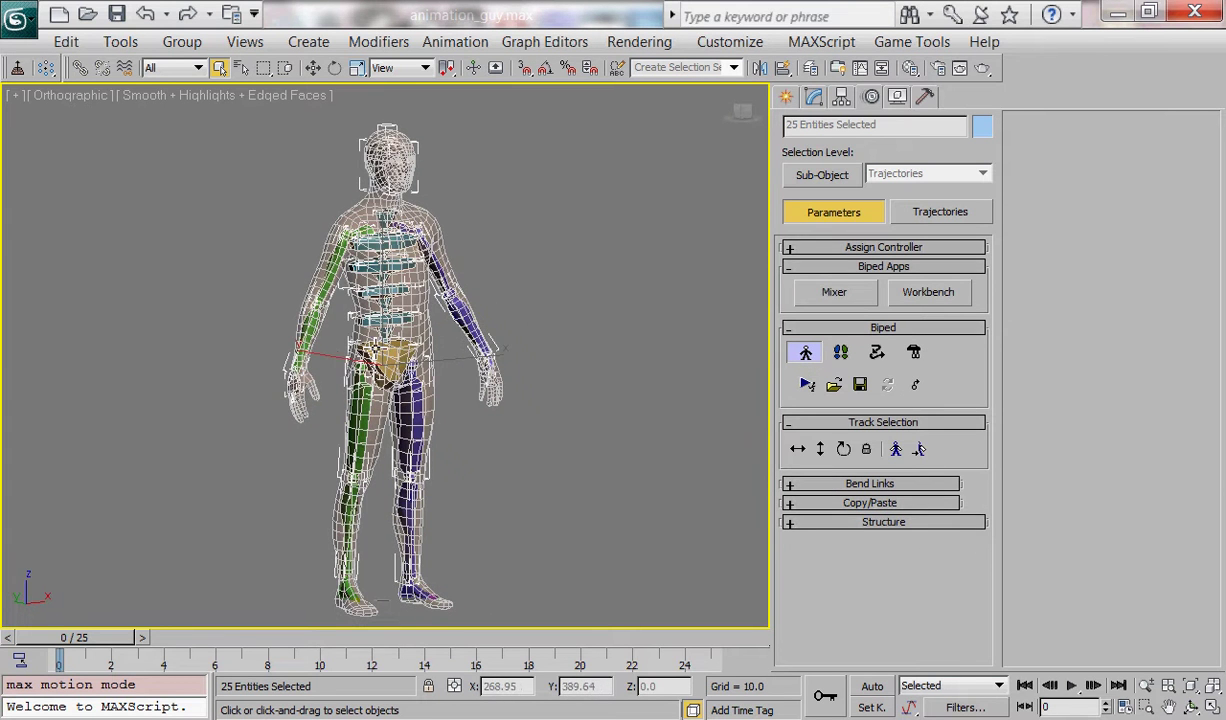
- Try repositioning the biped's right forearm by moving it back and forth along the Y axis
scroll(342, 350, up, 4)
click(299, 330)
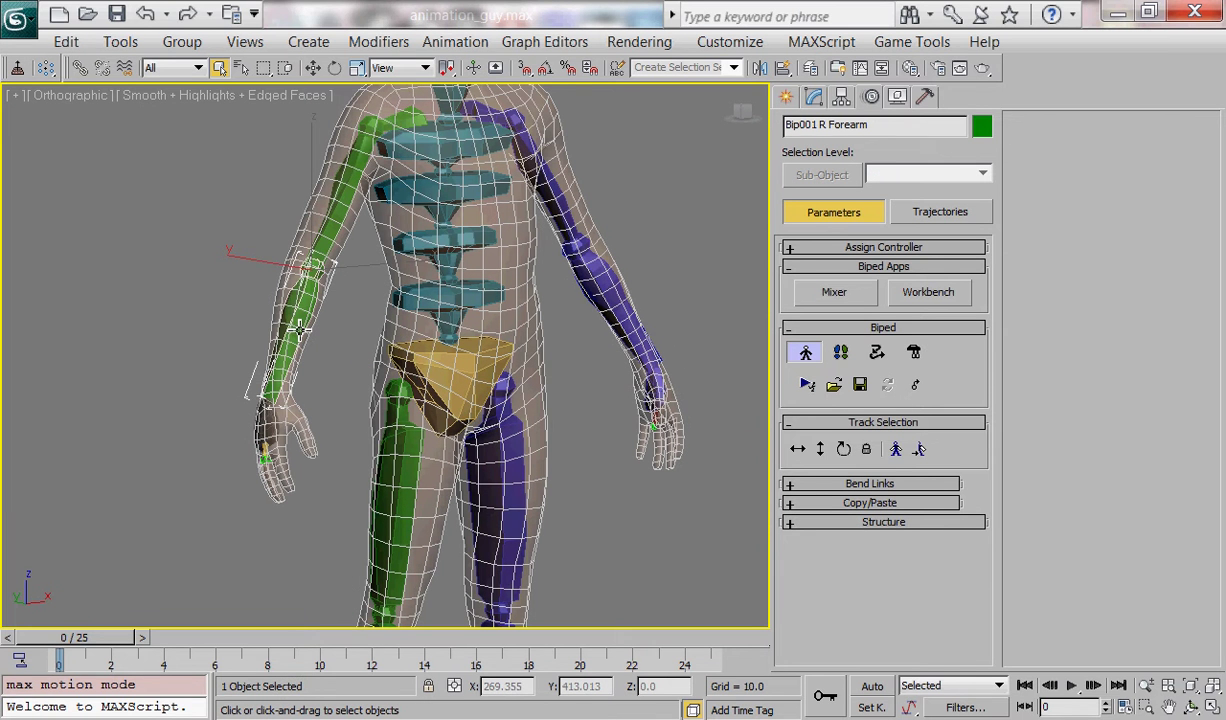
key(w)
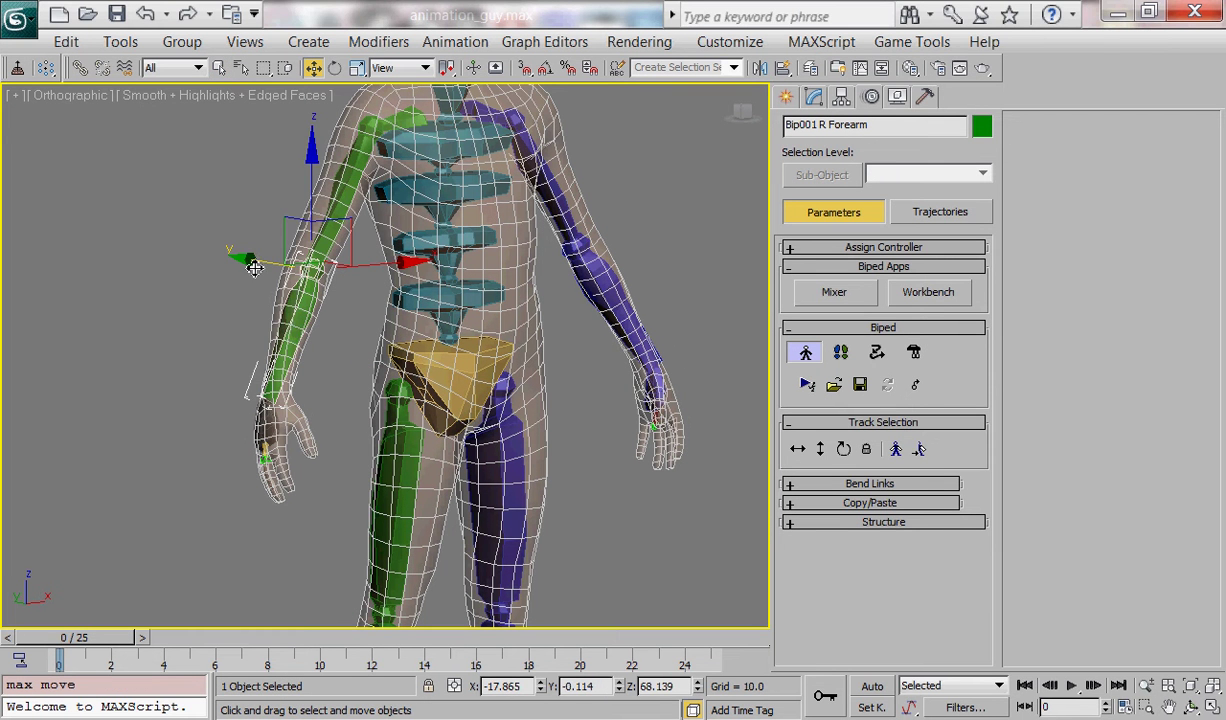
drag(254, 268, 208, 287)
alt+middle_drag(331, 350, 437, 369)
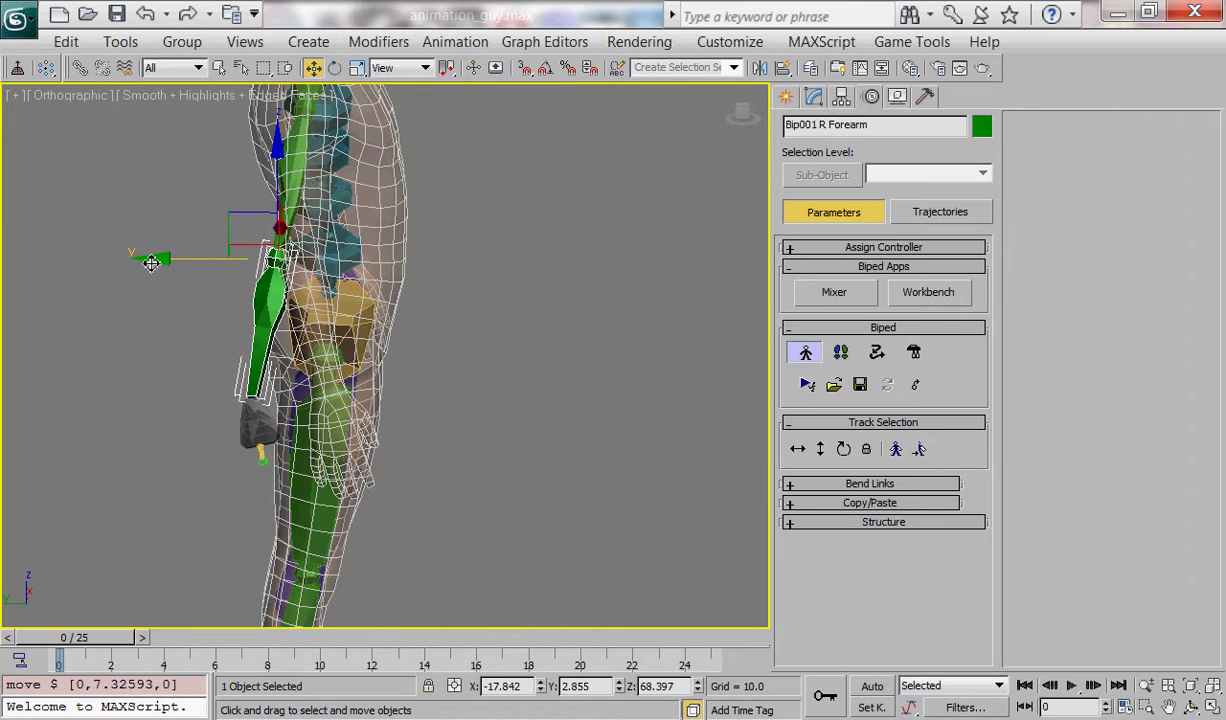
drag(150, 262, 224, 293)
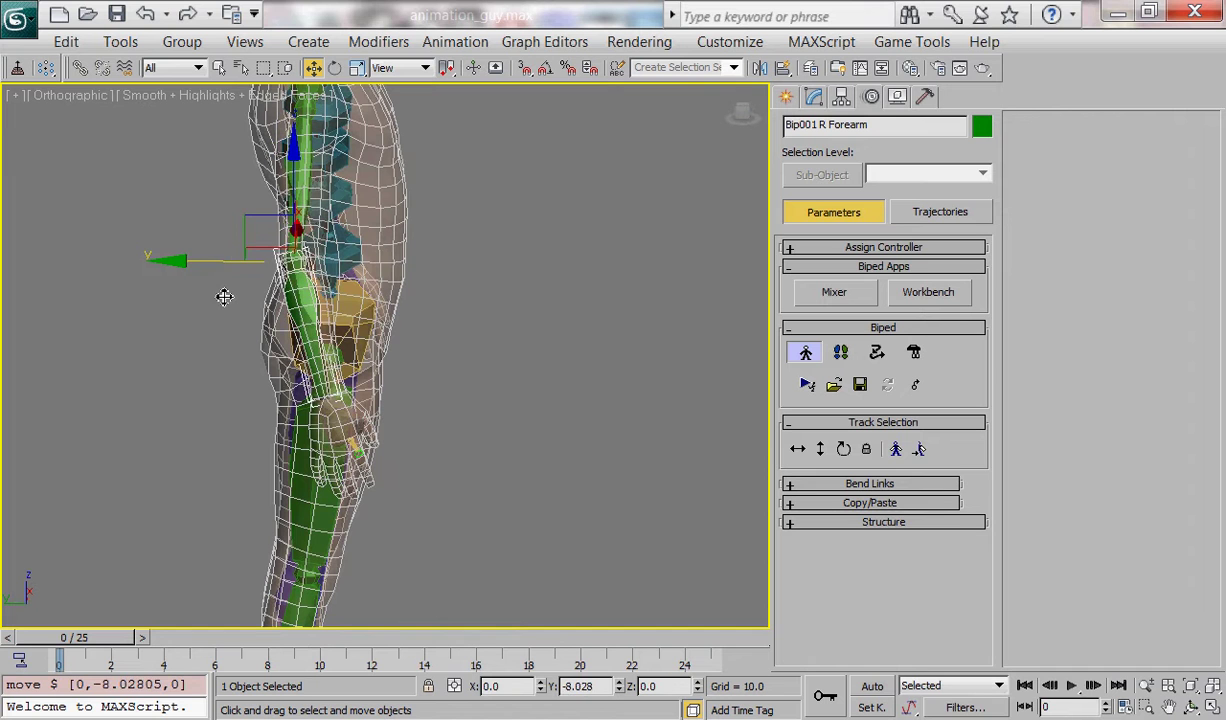
- Try scaling the right hand bone by about 1.36 and the Spine1 bone by about 1.08
click(327, 390)
drag(214, 397, 383, 391)
key(e)
key(r)
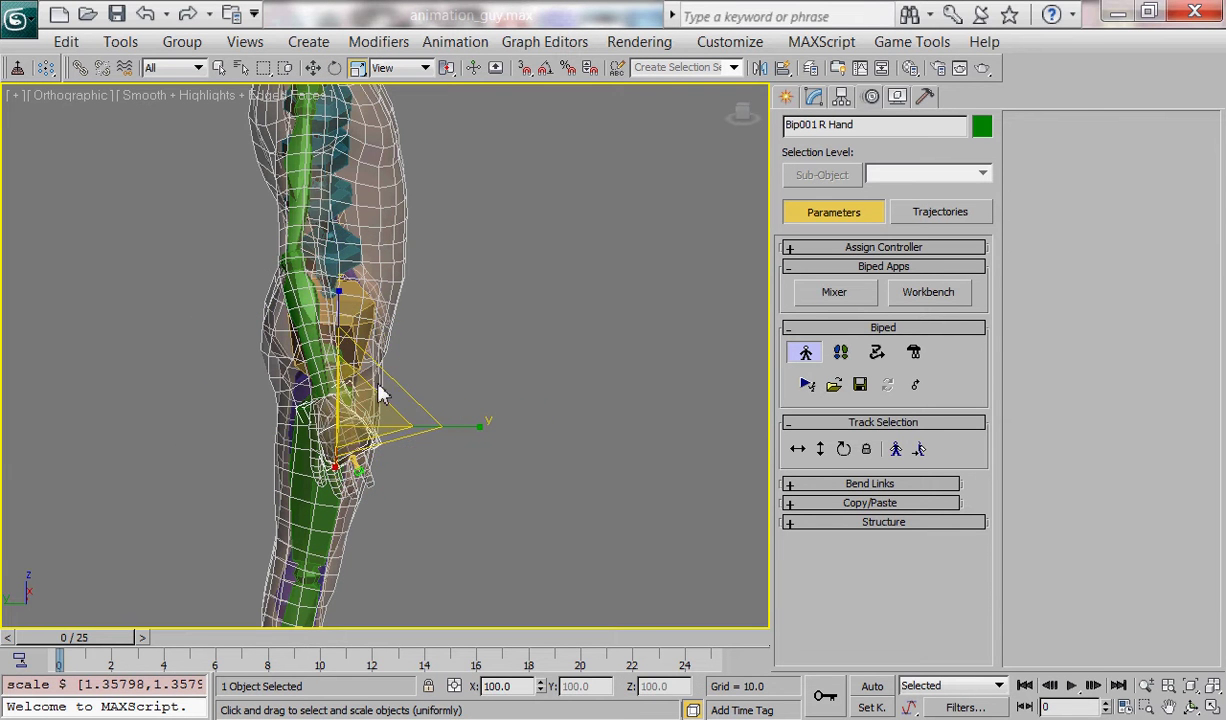
alt+middle_drag(383, 391, 252, 432)
click(418, 323)
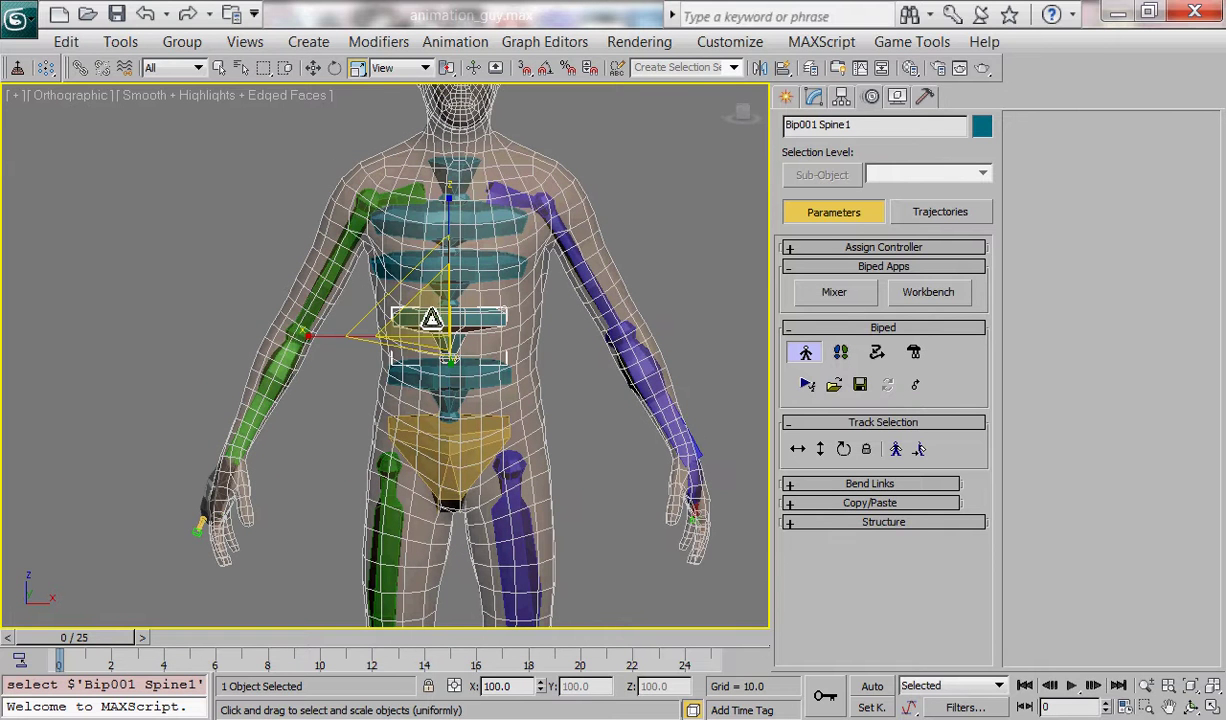
drag(430, 320, 424, 340)
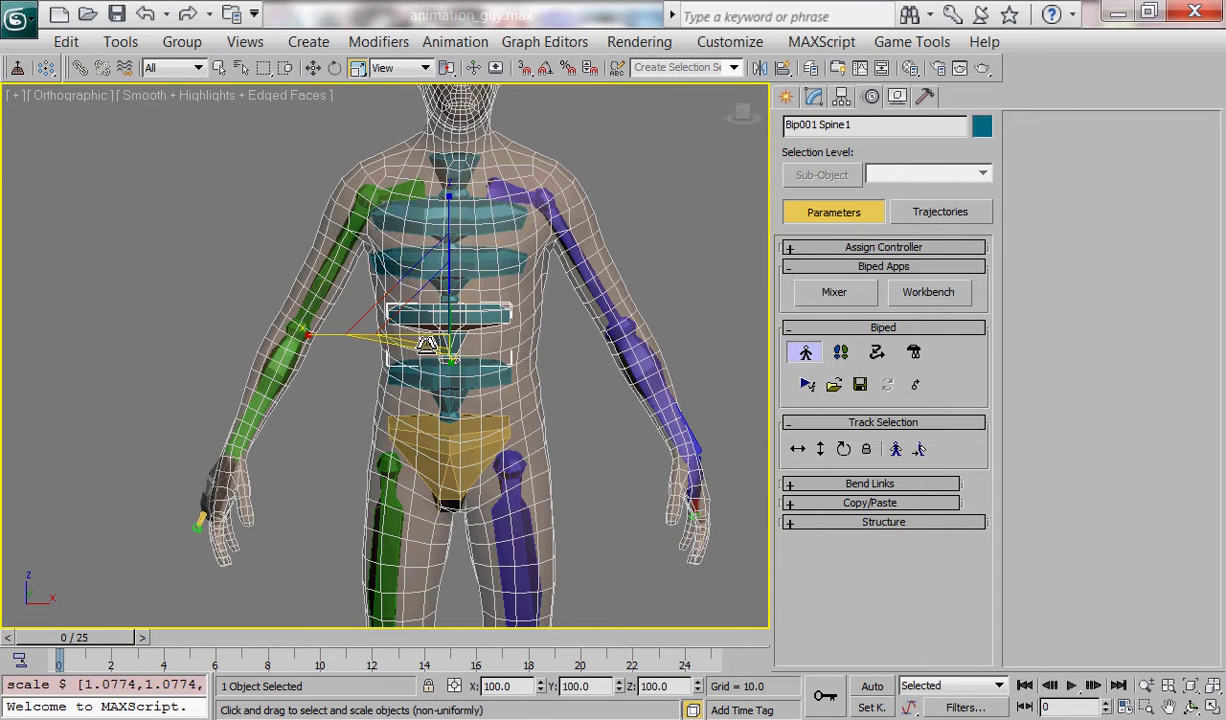
- Undo the trial spine, hand and forearm edits and turn off Figure Mode for the biped
key(ctrl+z)
key(ctrl+z)
key(ctrl+z)
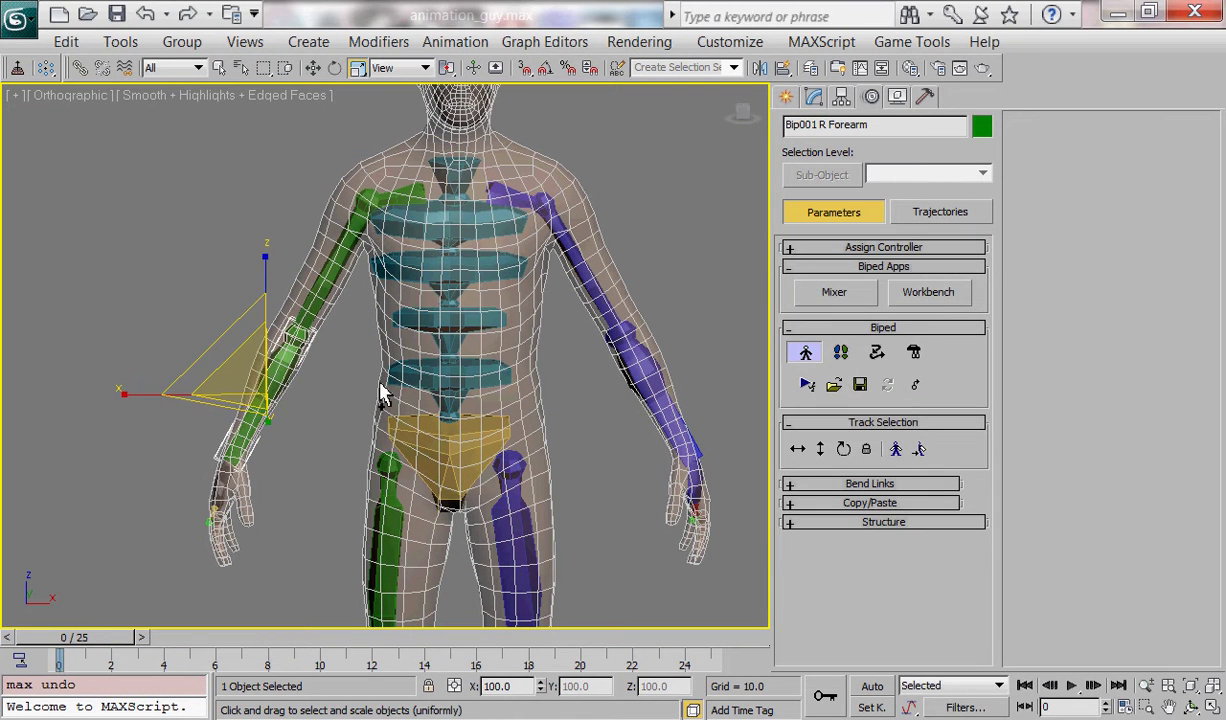
key(ctrl+z)
alt+middle_drag(368, 393, 453, 330)
scroll(471, 331, down, 6)
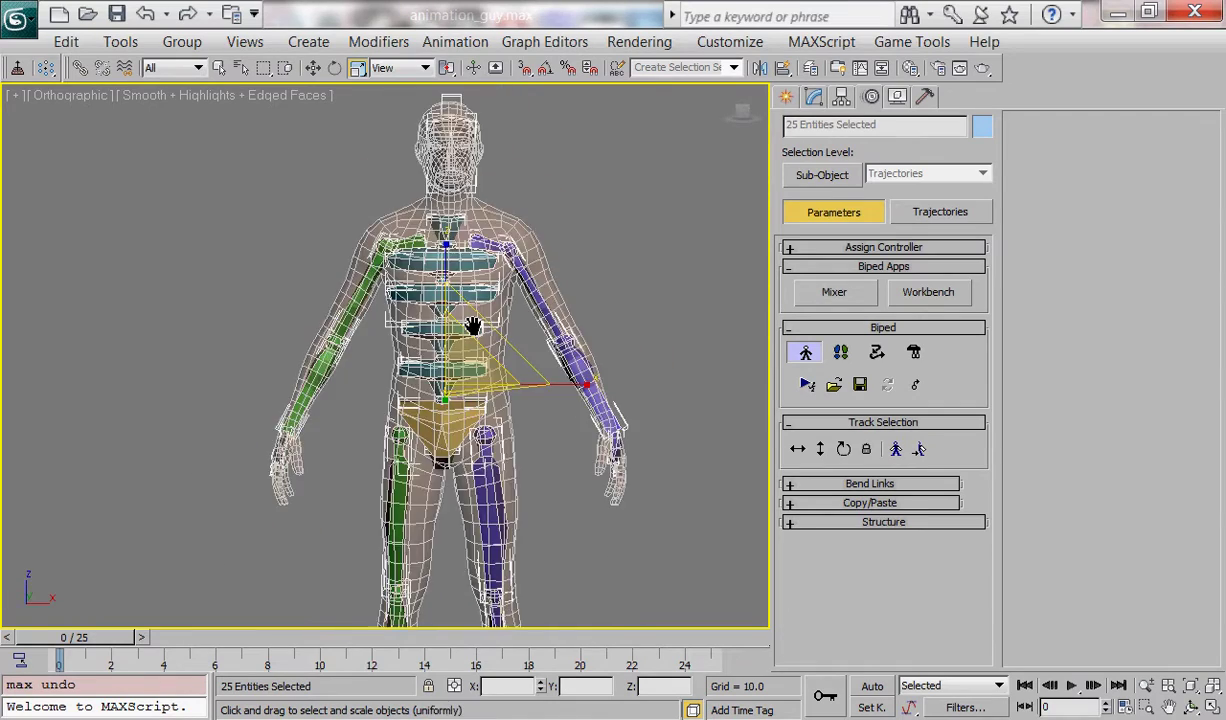
click(805, 352)
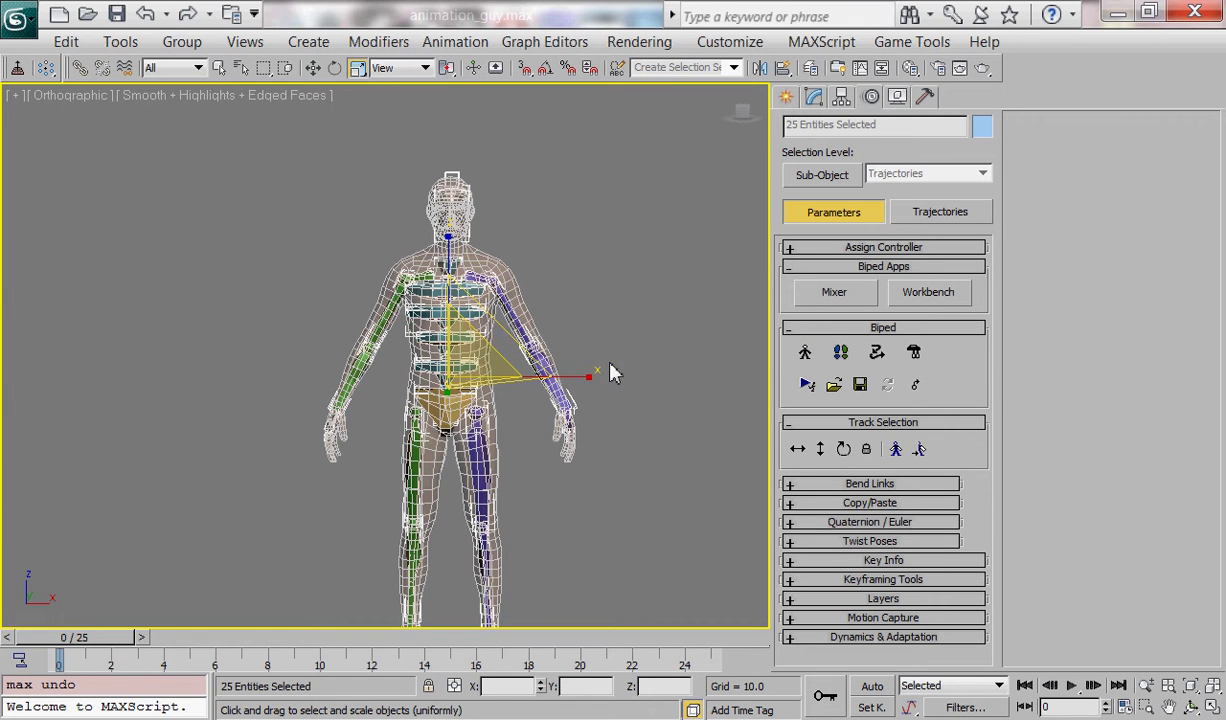
- Unfreeze all objects in the scene and select the humanBody mesh
right_click(500, 254)
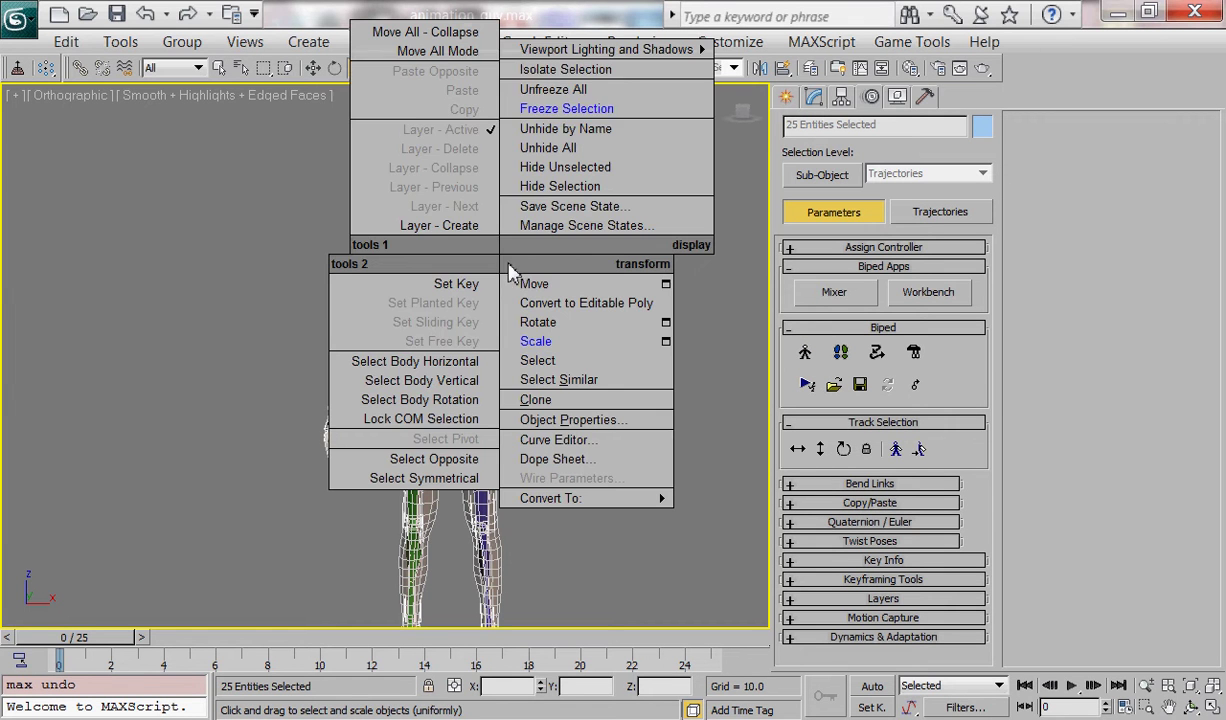
click(575, 90)
click(508, 275)
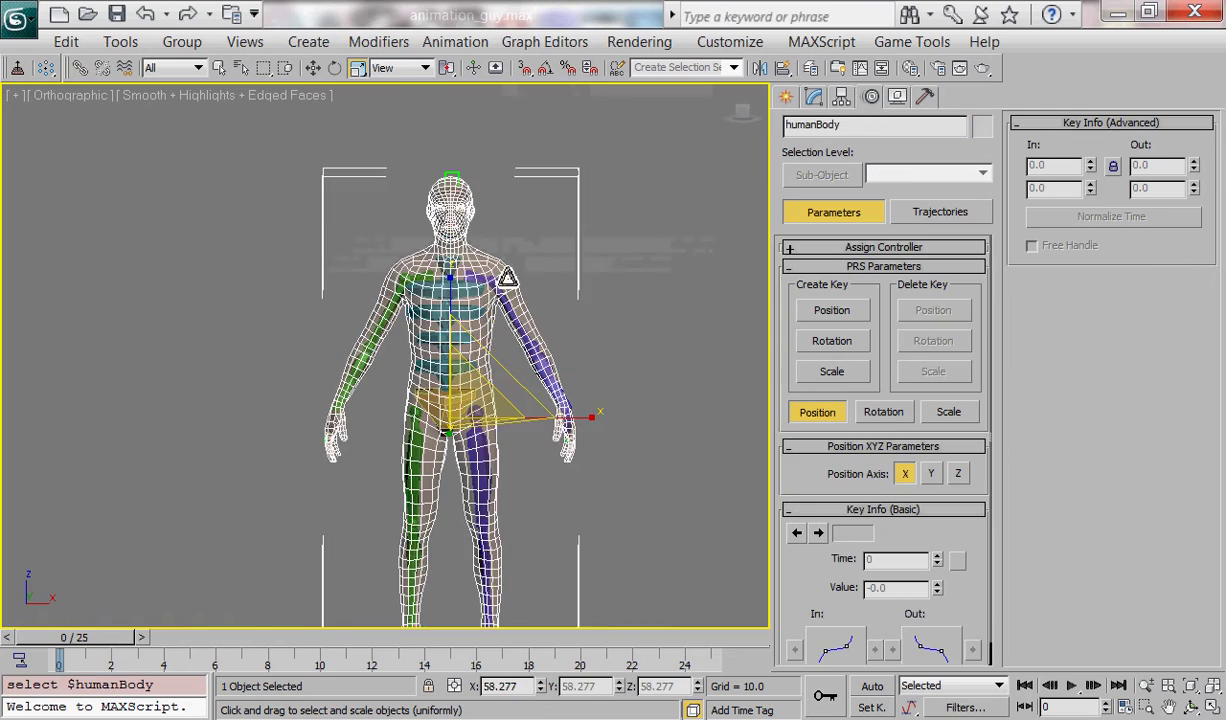
- Apply a Skin modifier to the humanBody mesh on top of its Editable Poly
alt+middle_drag(509, 282, 342, 358)
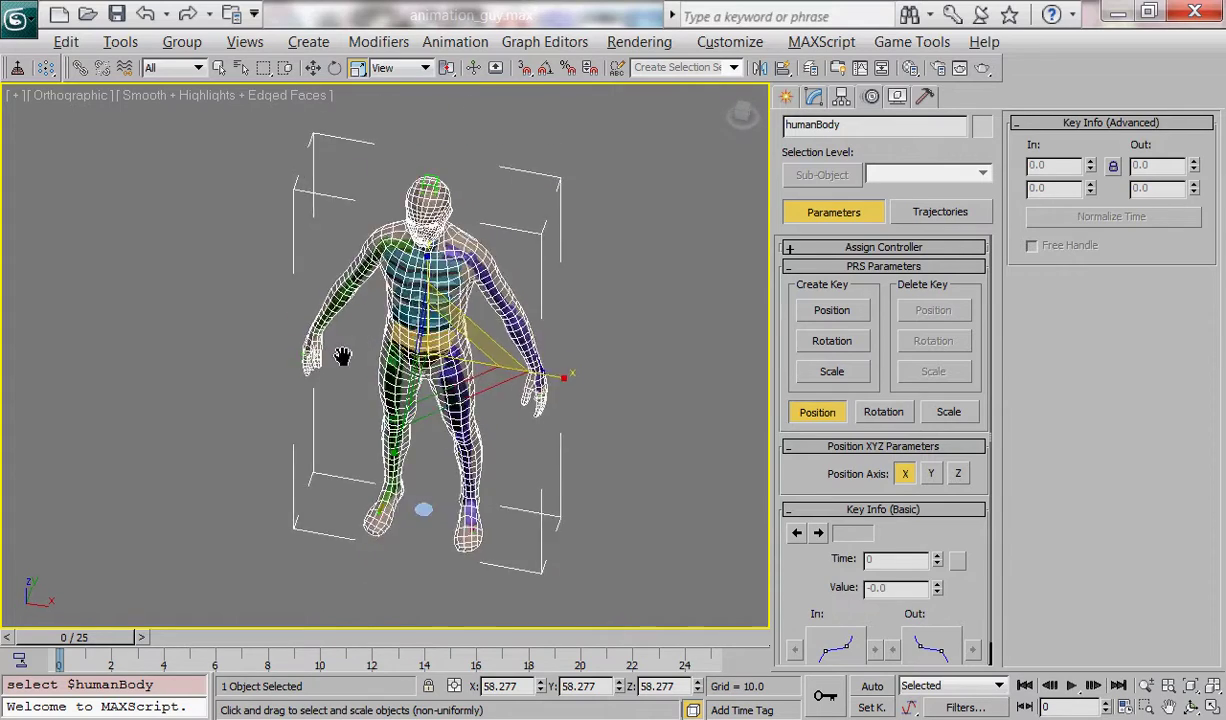
scroll(342, 358, up, 4)
scroll(342, 358, down, 2)
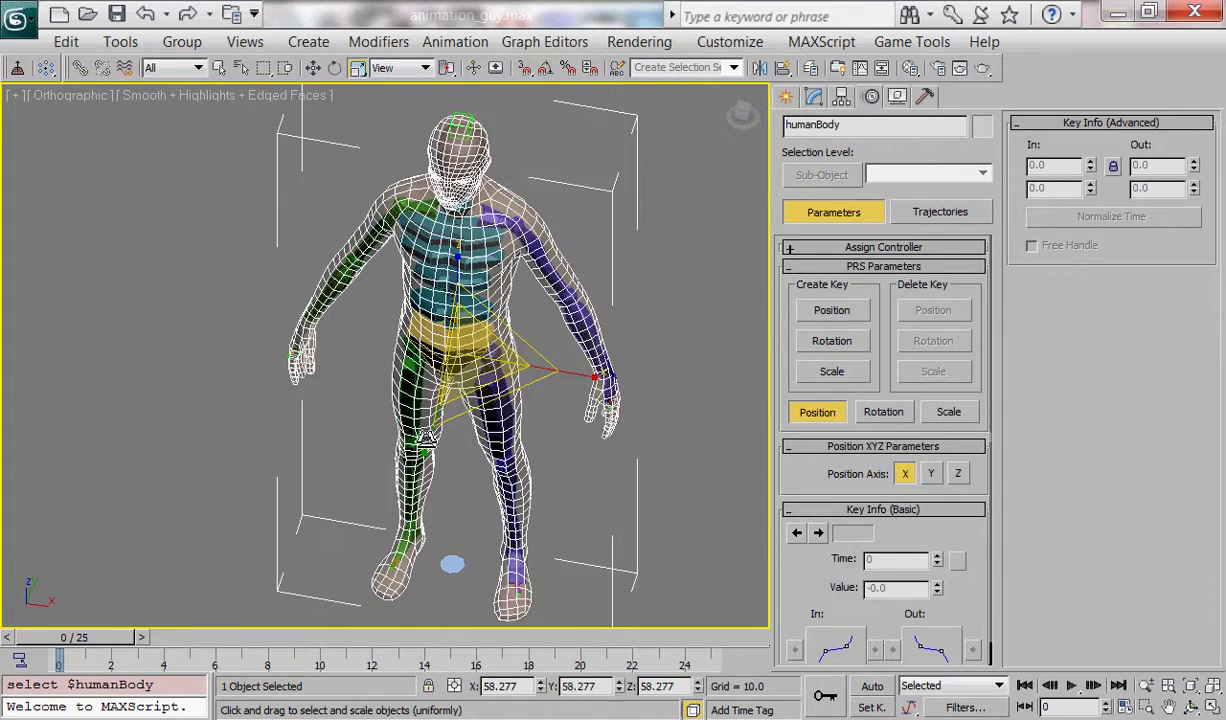
alt+middle_drag(408, 422, 565, 273)
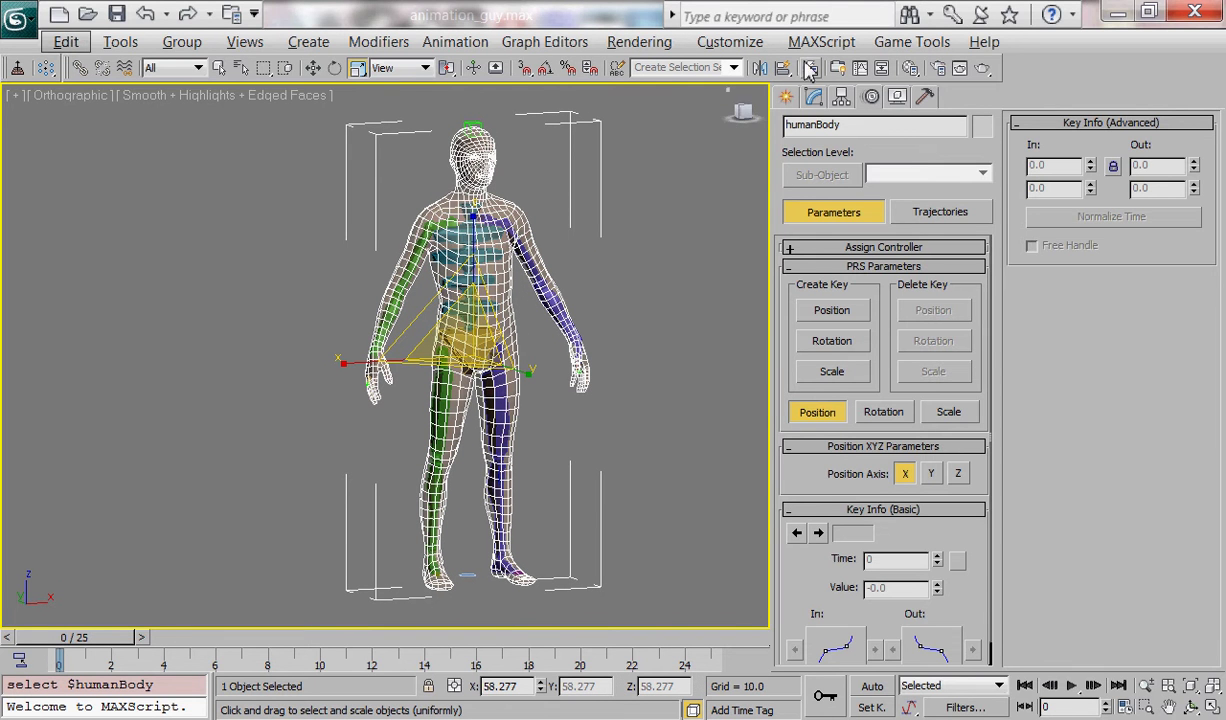
click(784, 97)
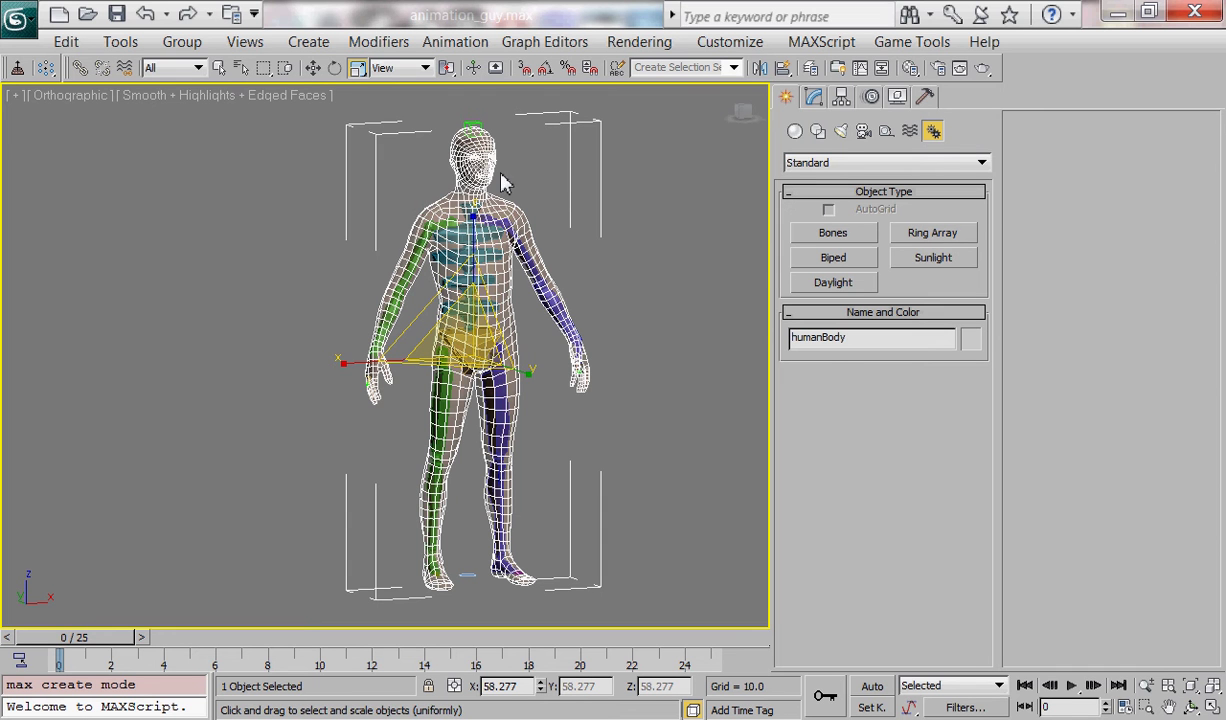
click(813, 97)
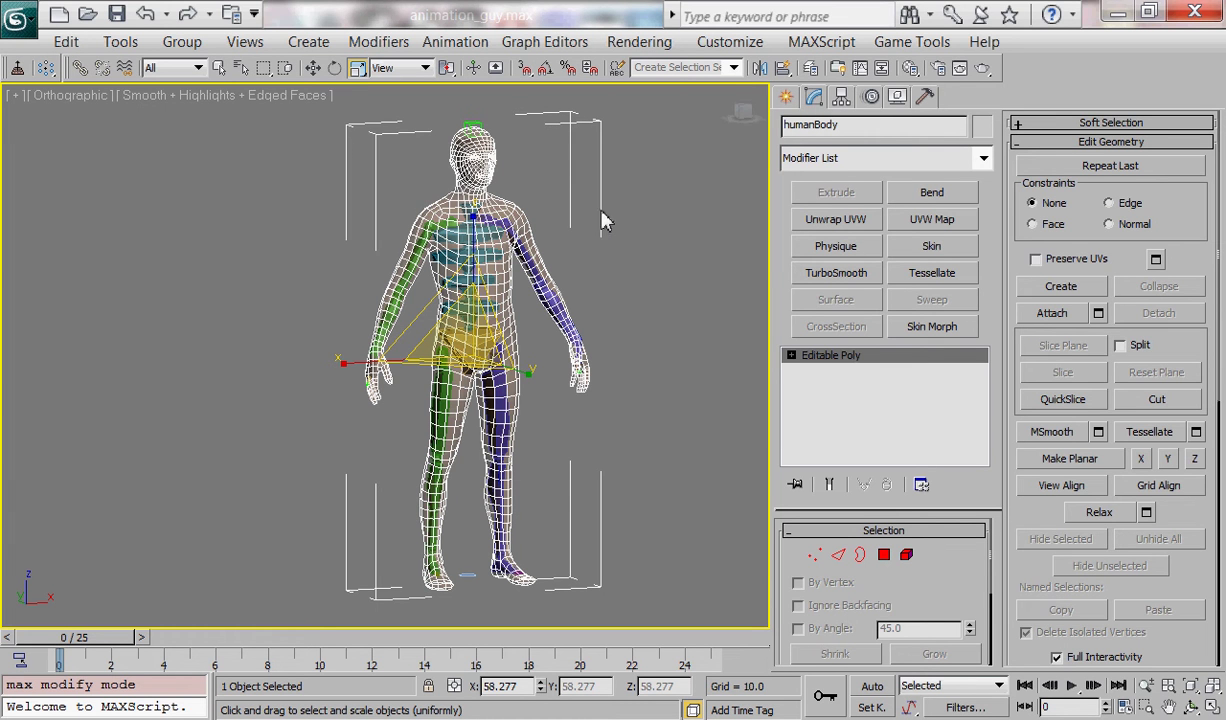
click(925, 248)
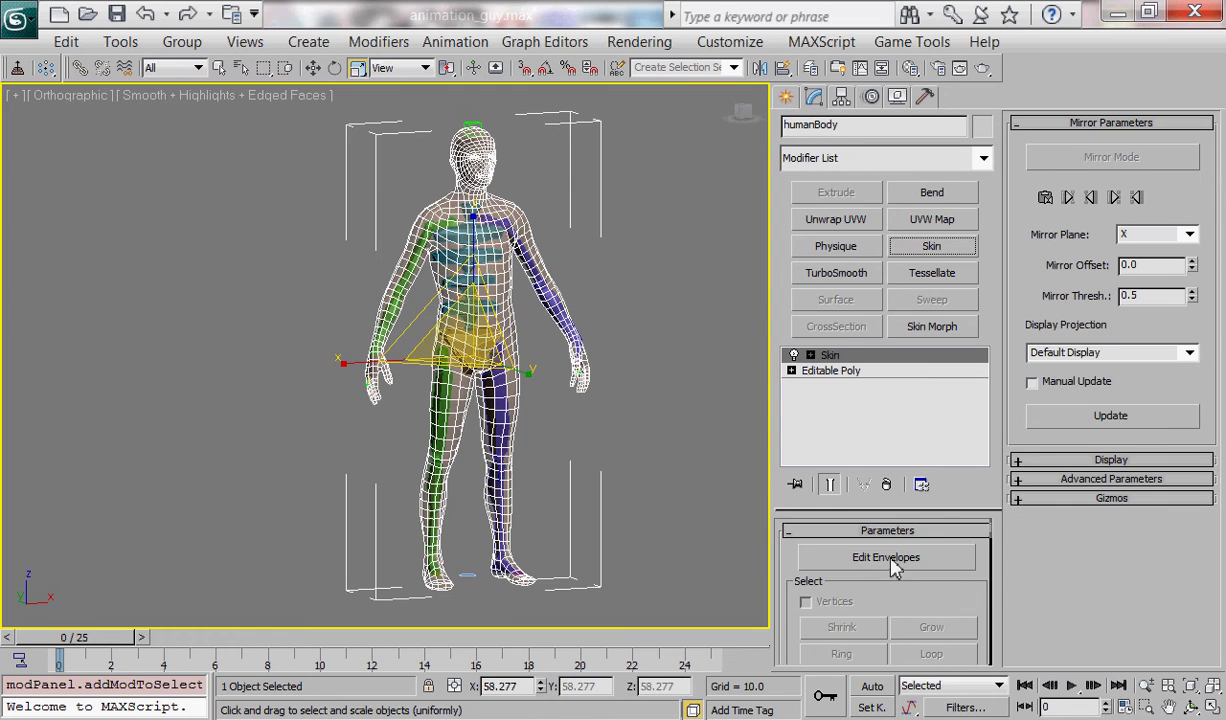
- Enable envelope editing in the Skin modifier's parameters
scroll(897, 547, down, 2)
scroll(895, 530, up, 2)
scroll(904, 535, down, 1)
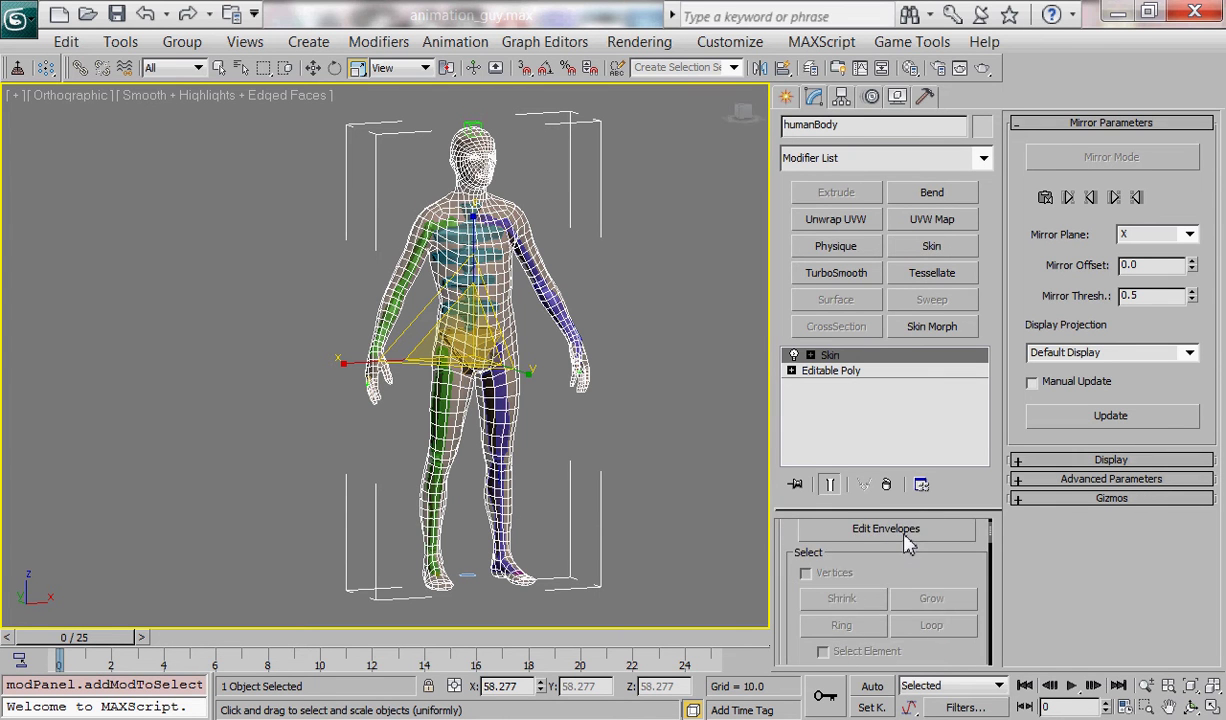
scroll(908, 545, up, 1)
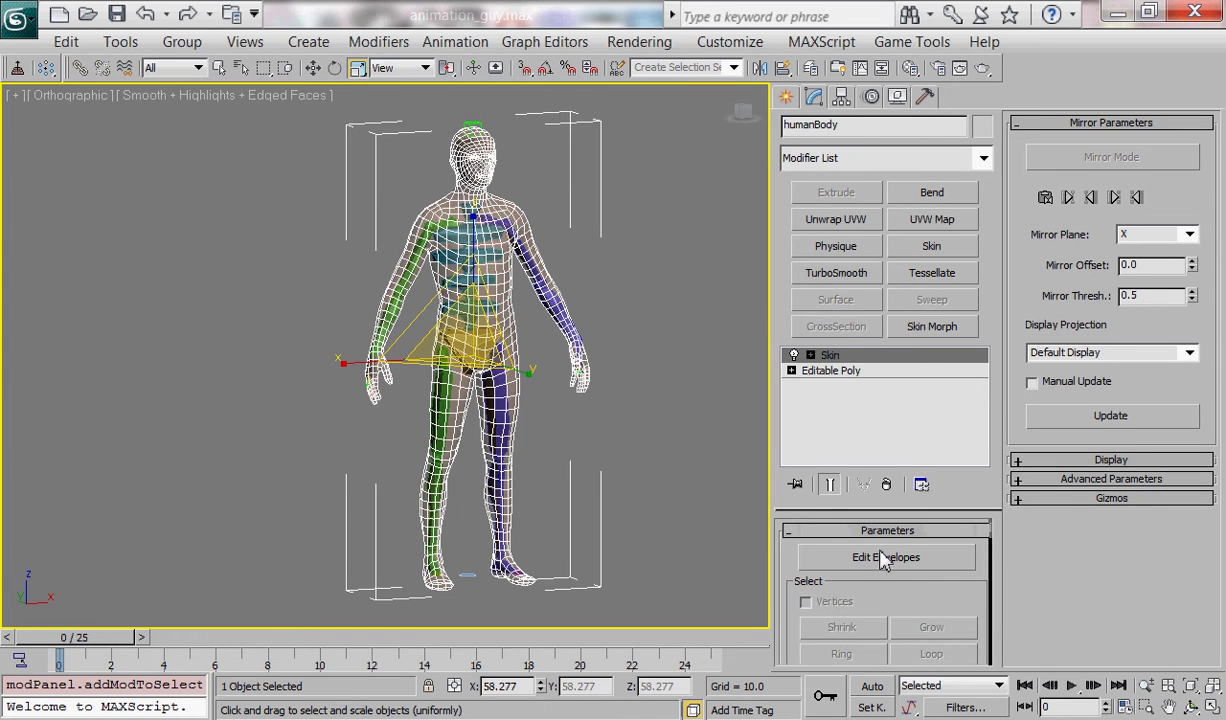
click(884, 558)
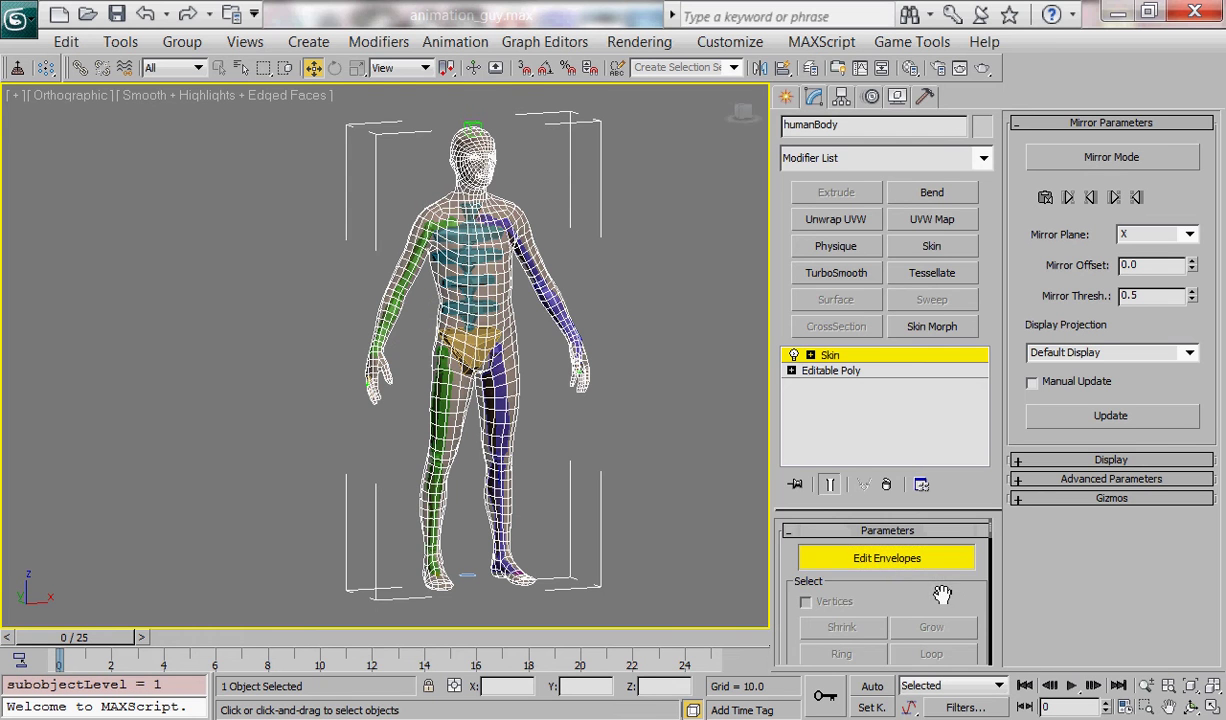
- Open the Skin modifier's bone list for adding and highlight every biped bone from Bip001 through Bip001 R Toe0Nub
scroll(940, 590, down, 7)
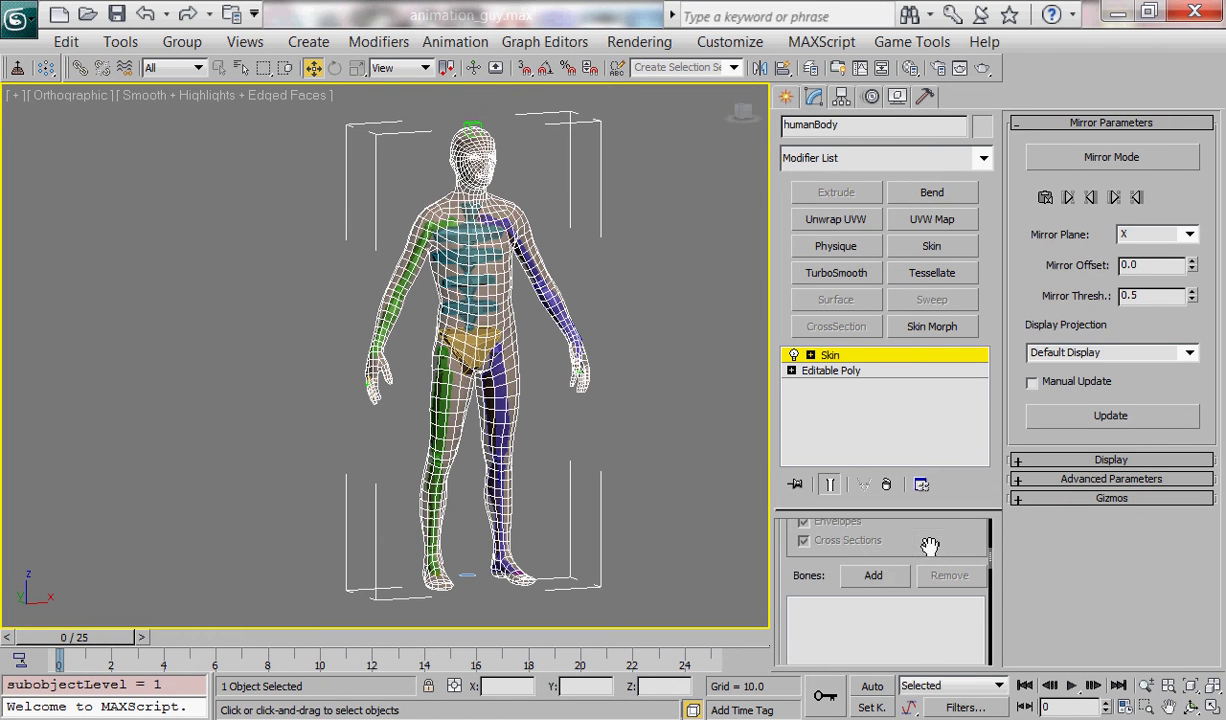
scroll(880, 600, down, 1)
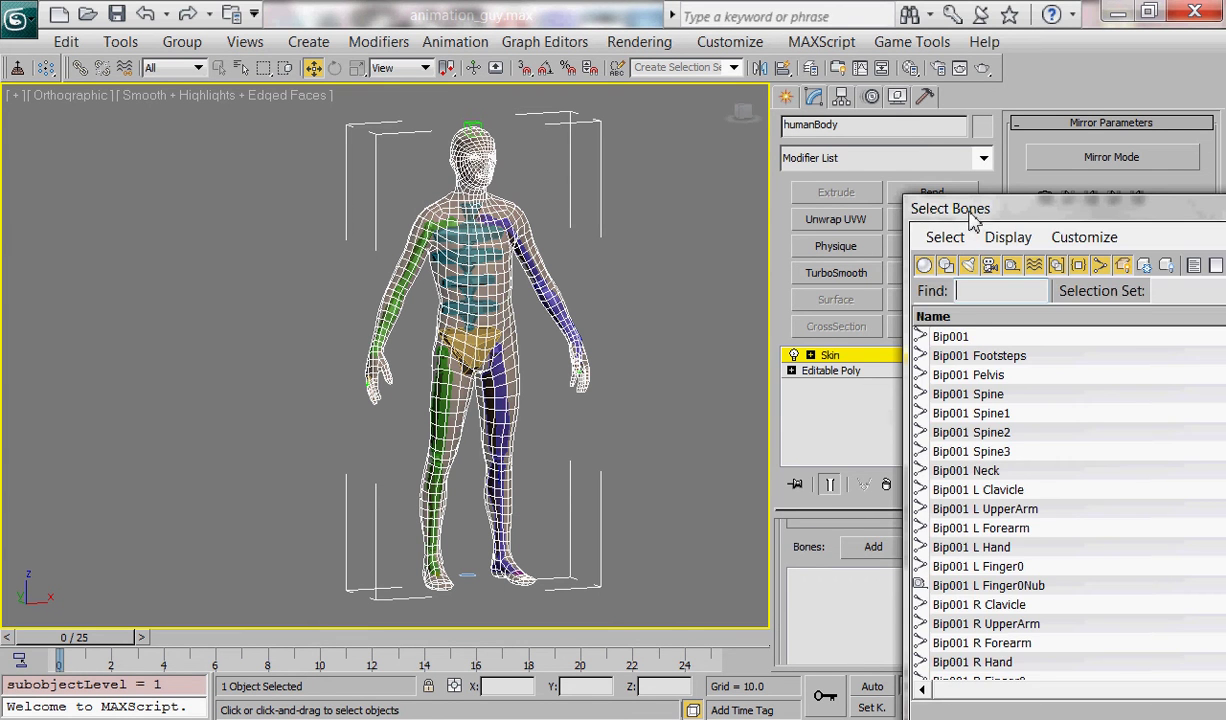
drag(940, 207, 339, 144)
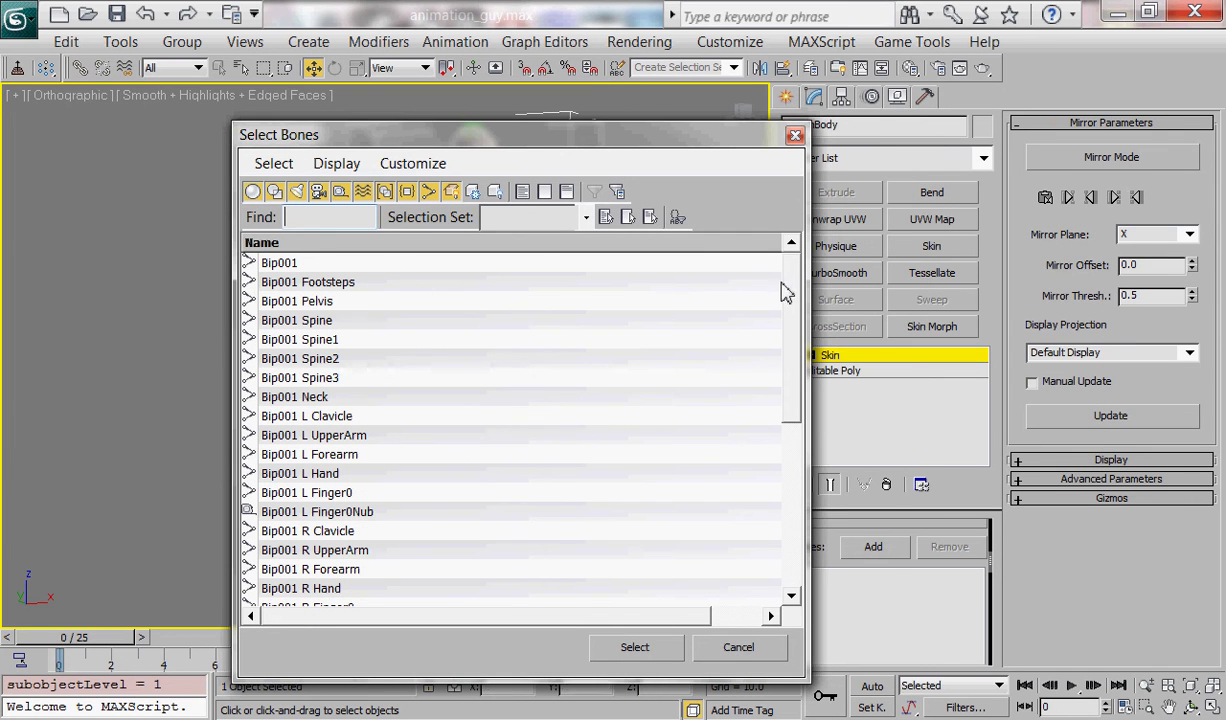
scroll(787, 290, down, 1)
scroll(788, 328, up, 1)
click(290, 264)
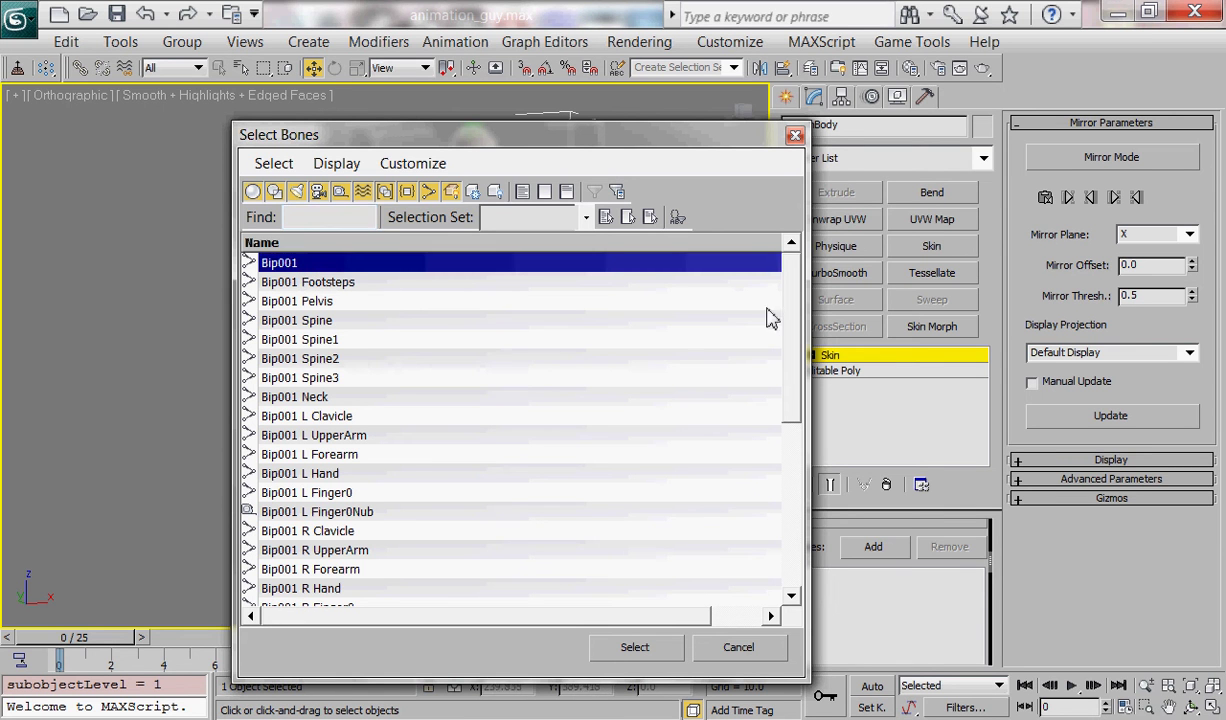
drag(794, 314, 800, 580)
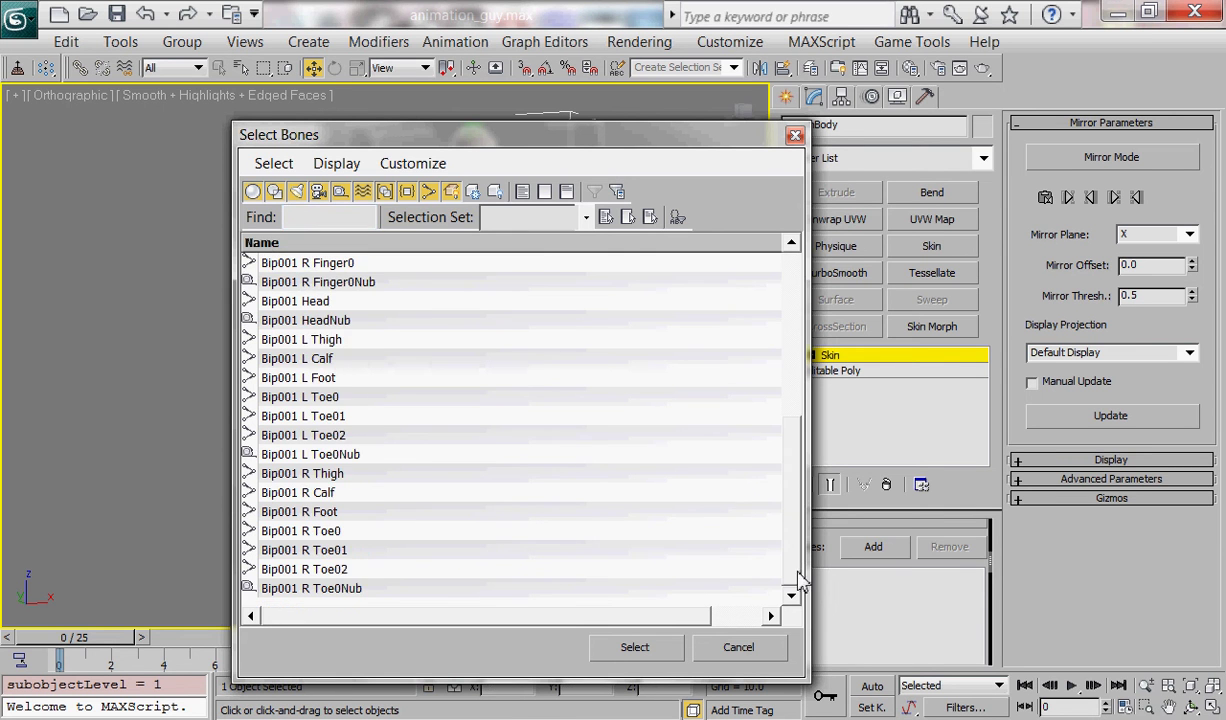
shift+click(336, 590)
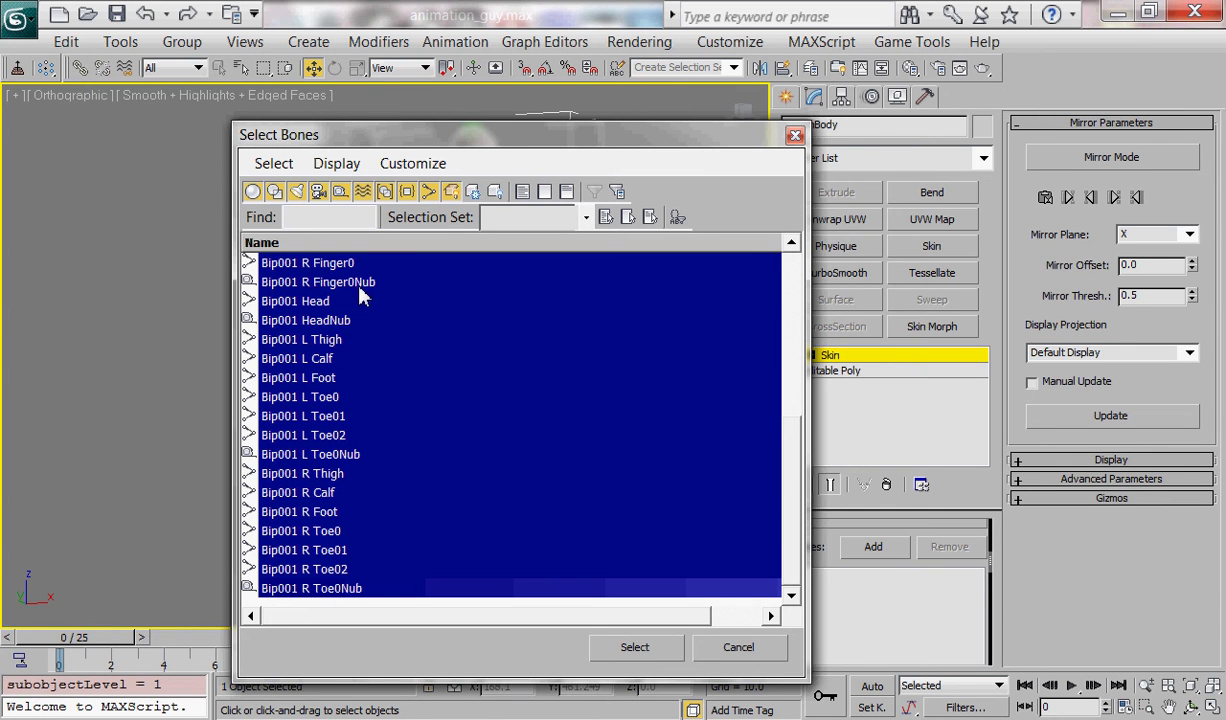
drag(389, 144, 796, 117)
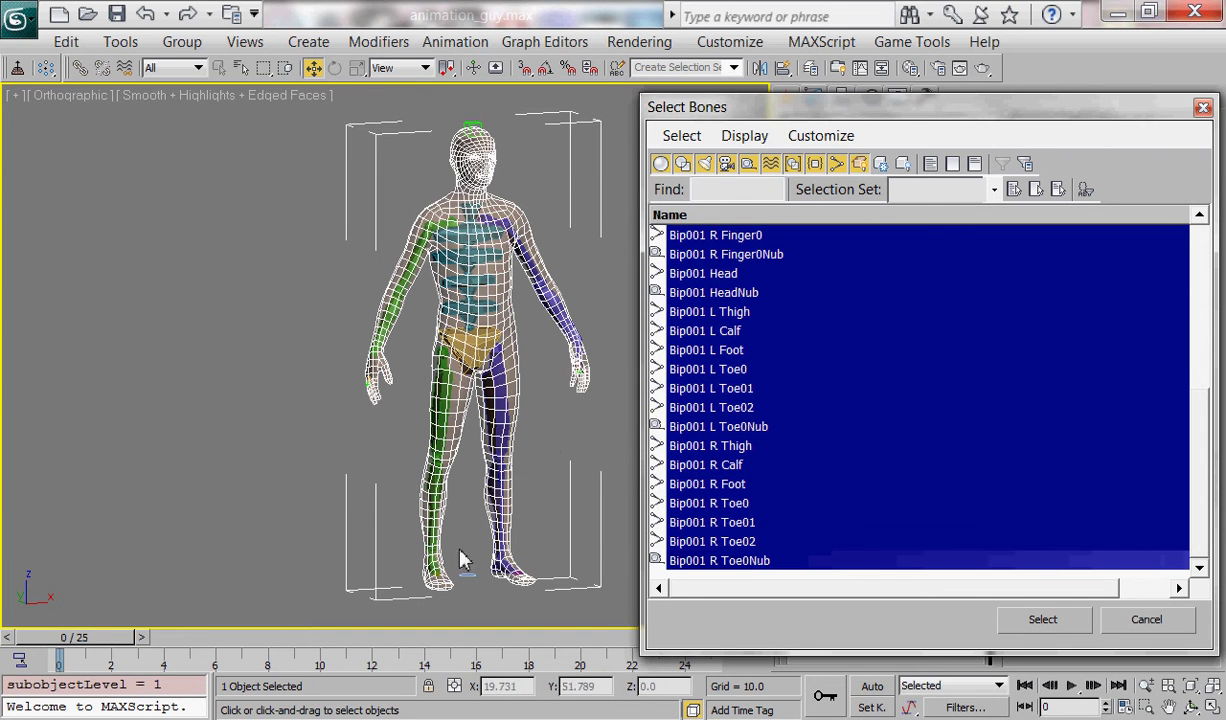
drag(770, 107, 690, 93)
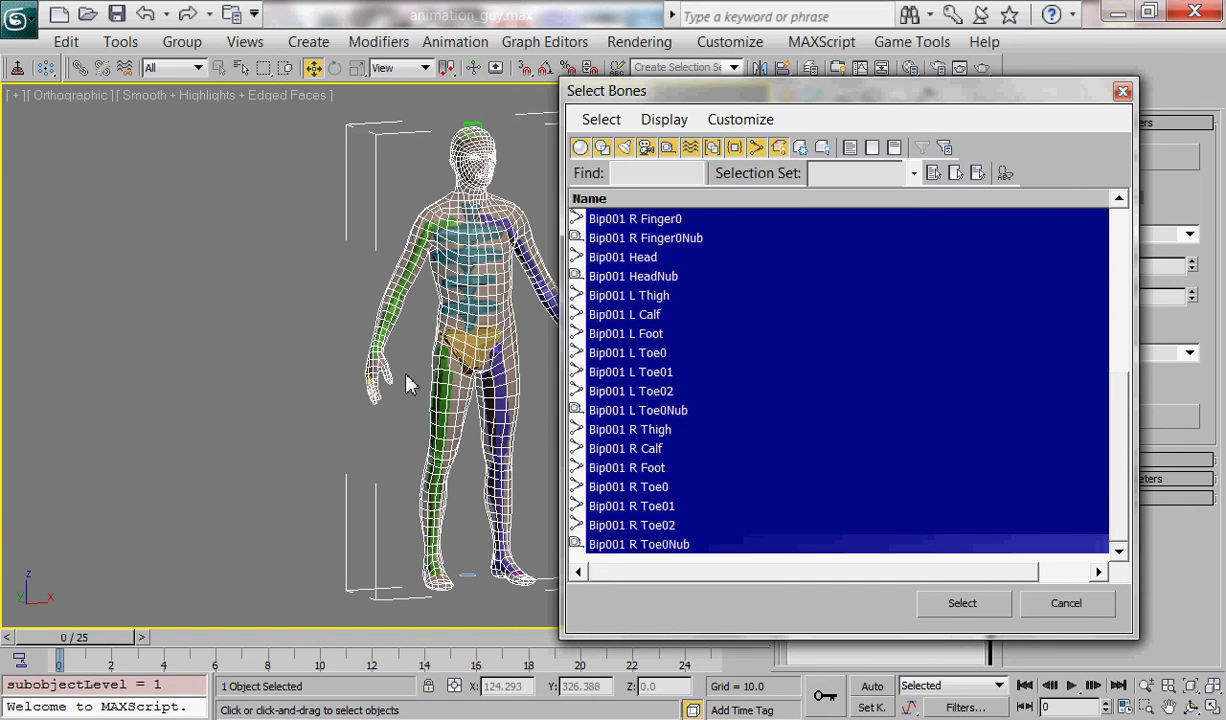
- Exclude the left and right Toe0Nub and Finger0Nub bones from the selection and add the remaining biped bones to the Skin modifier
ctrl+click(680, 545)
ctrl+click(677, 414)
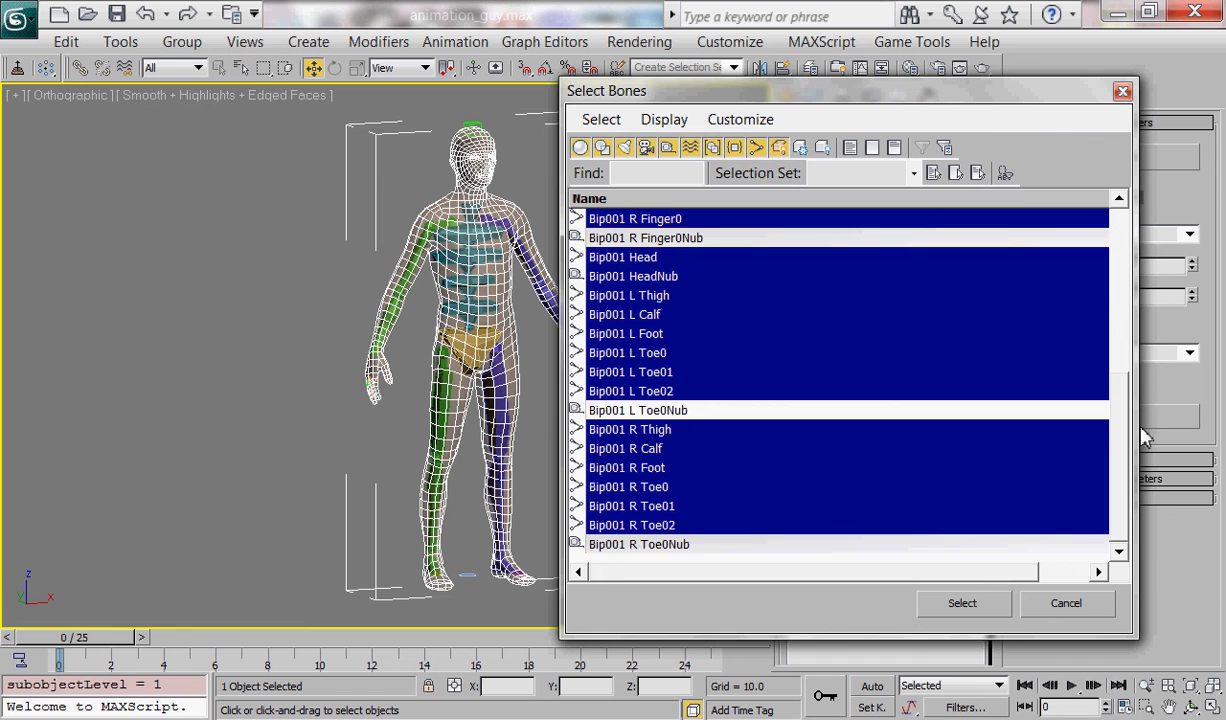
drag(1122, 436, 1083, 344)
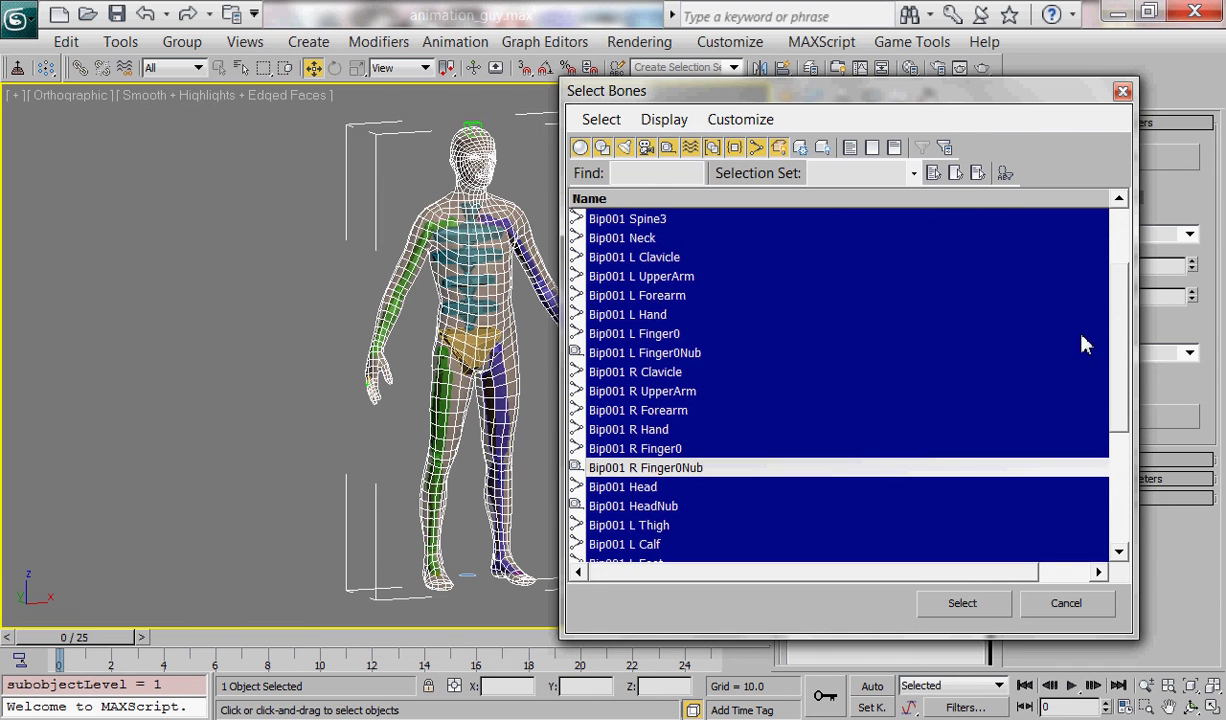
ctrl+click(705, 356)
drag(1120, 398, 1130, 487)
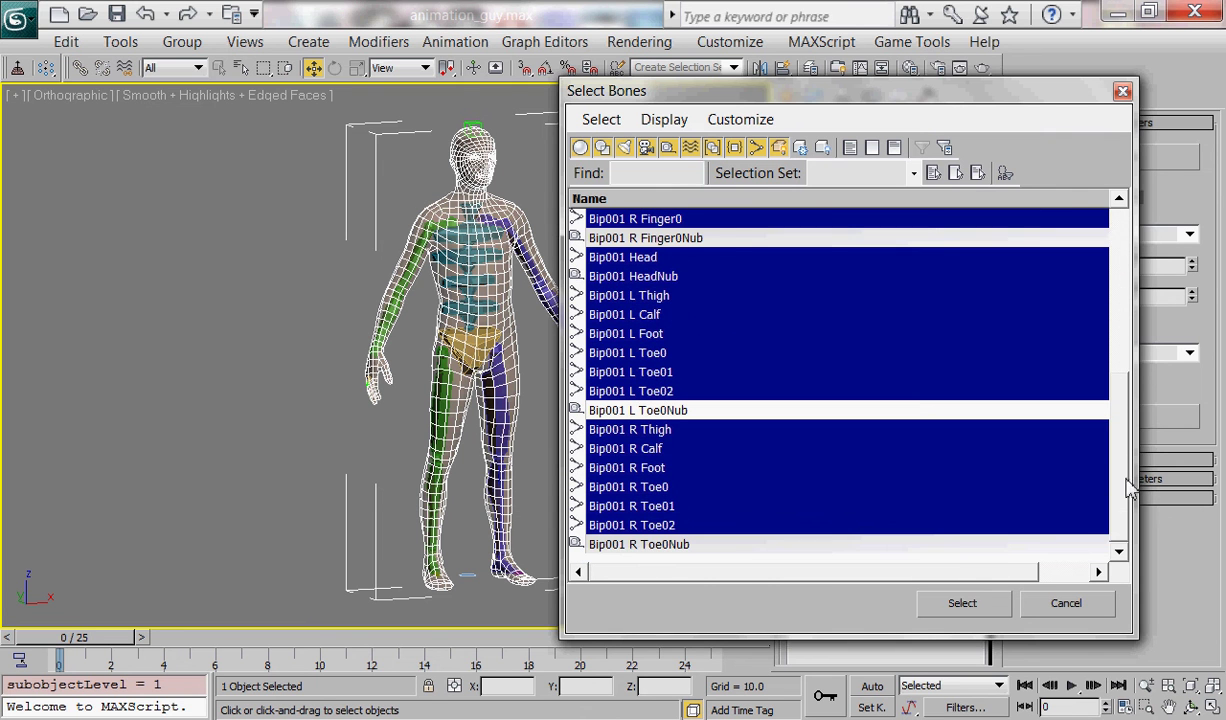
click(966, 605)
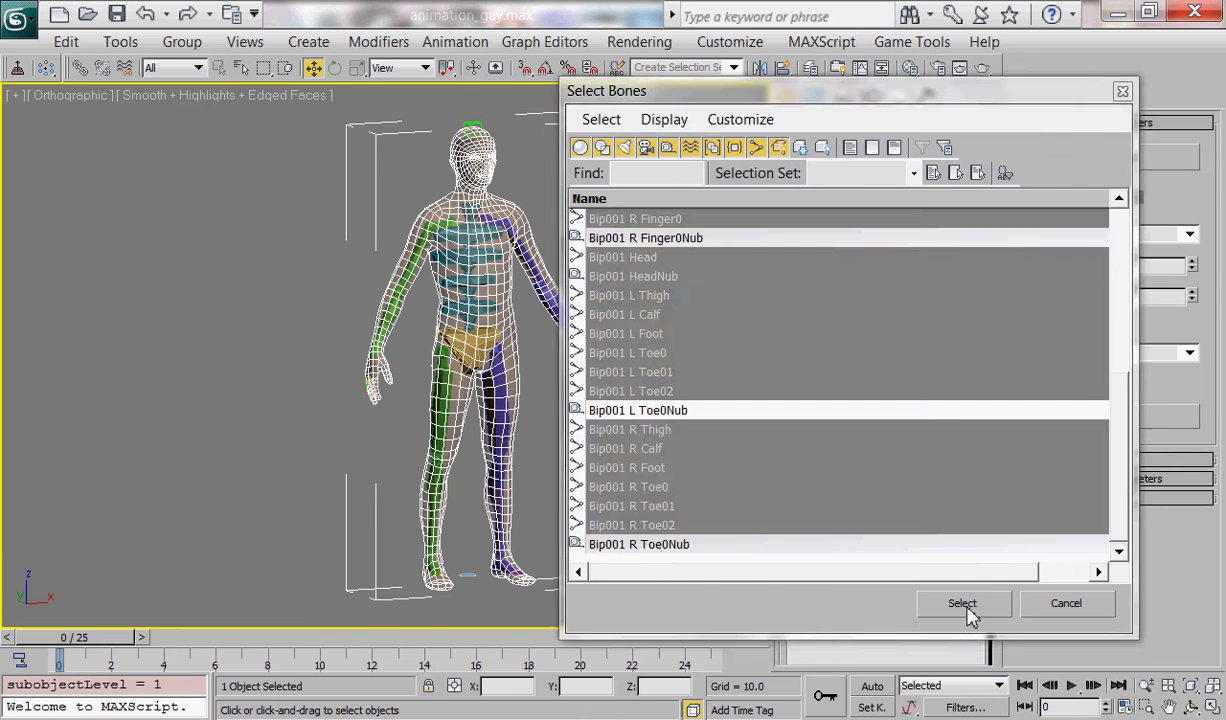
- Leave the Skin modifier's settings, select the Bip001 L Forearm bone and move it outward along the X axis to test the skinning
alt+middle_drag(601, 456, 503, 394)
scroll(590, 430, down, 4)
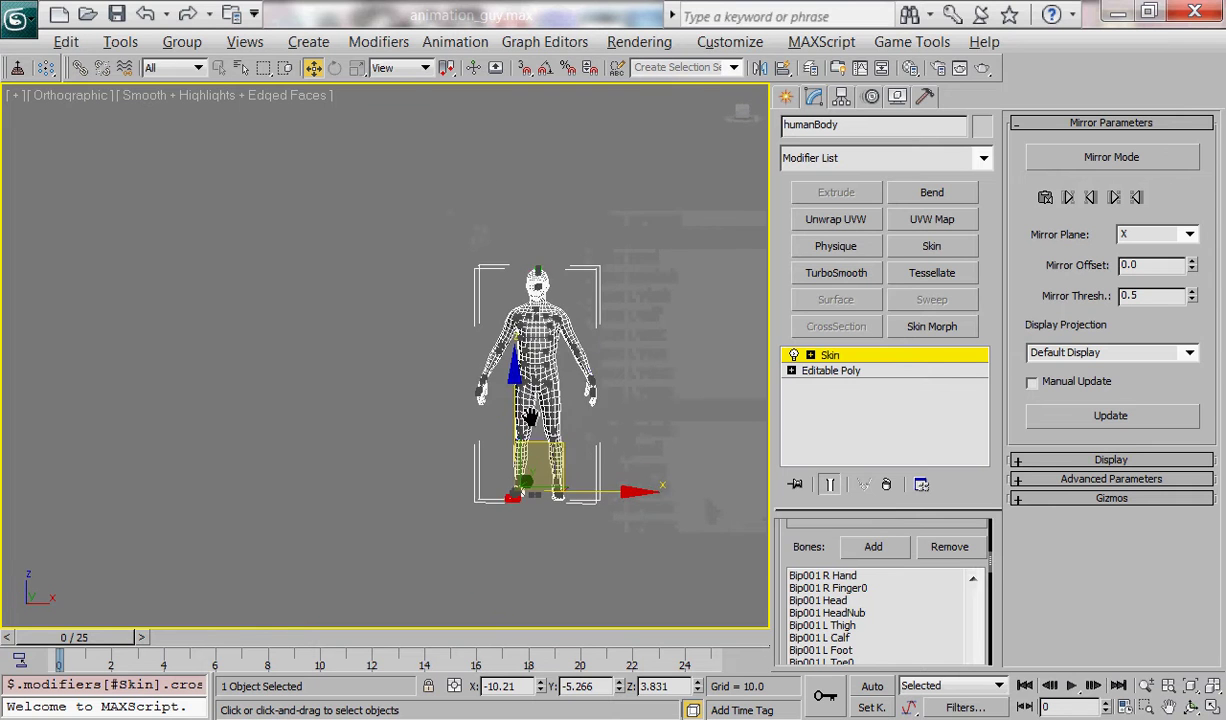
scroll(577, 400, up, 6)
middle_drag(644, 390, 618, 392)
middle_drag(490, 405, 654, 364)
click(786, 96)
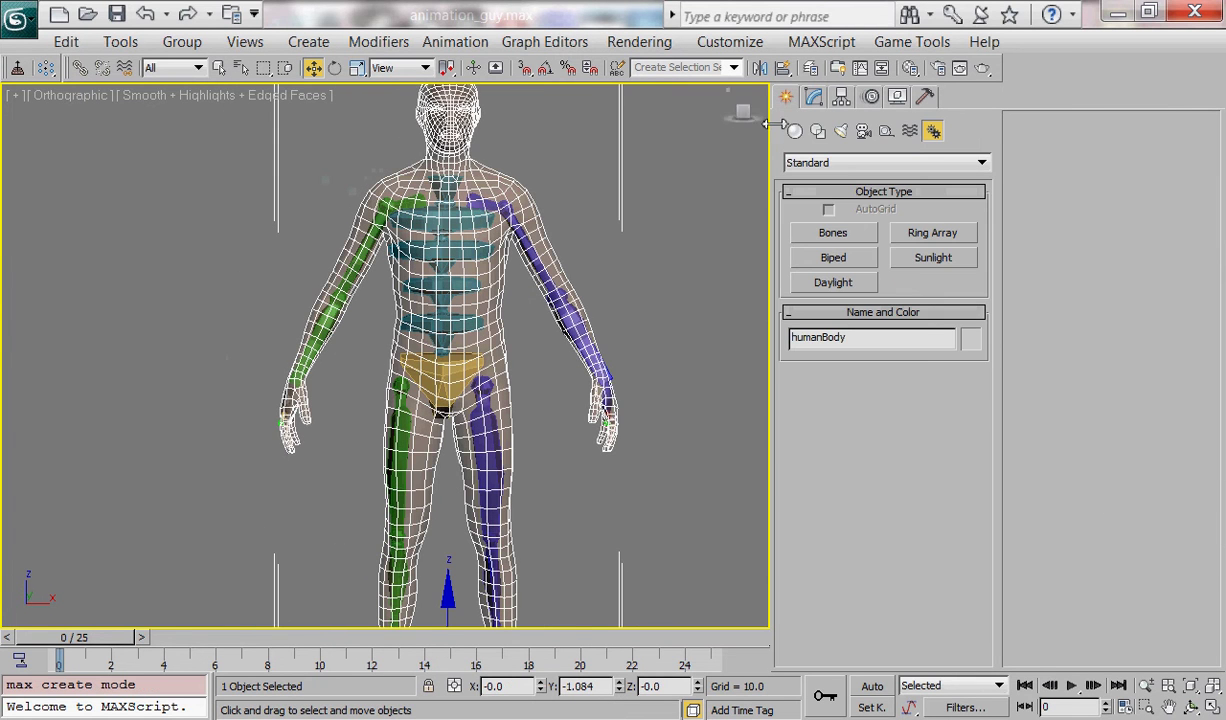
click(609, 377)
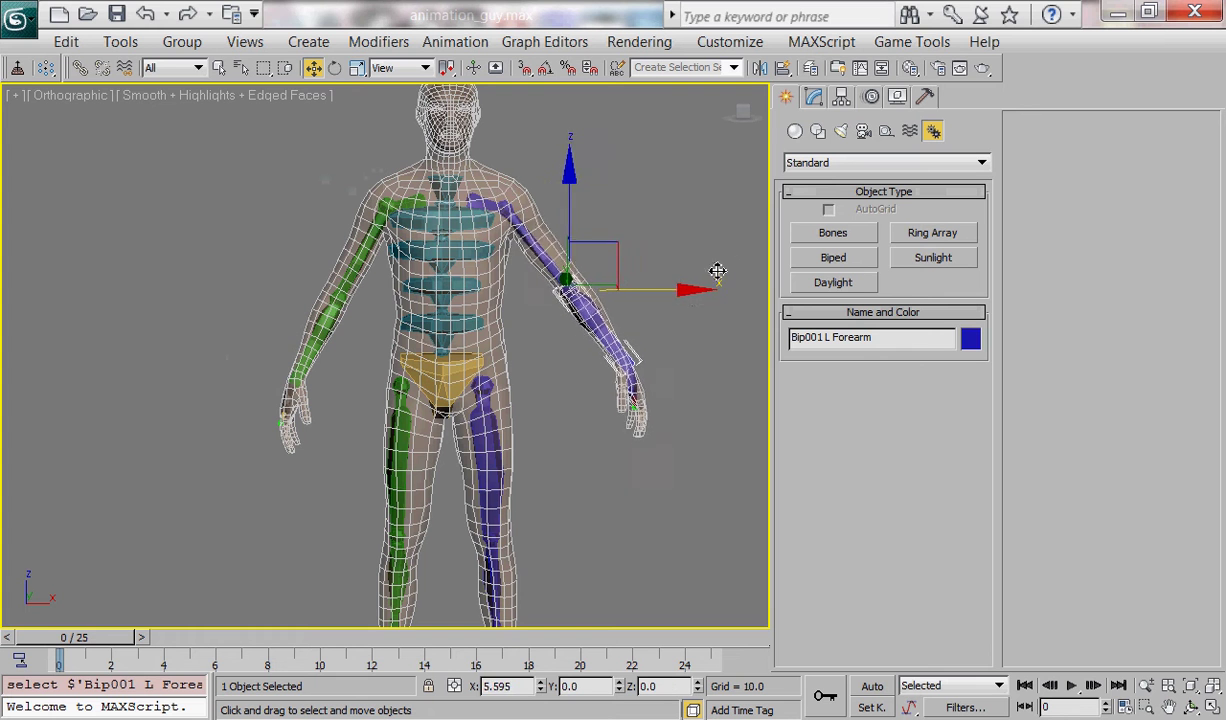
drag(690, 289, 714, 277)
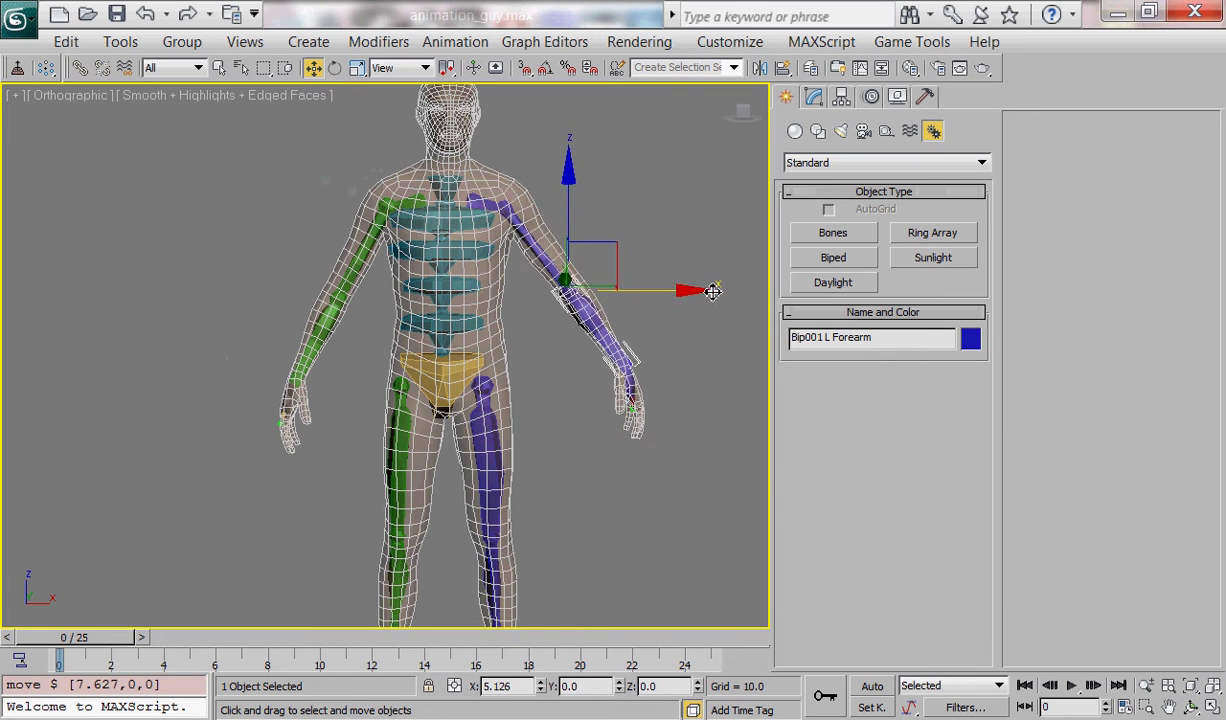
- Move the left forearm bone about 13.5 units forward and about 7.7 units back along the Y axis to test the arm's deformation
alt+middle_drag(646, 334, 634, 307)
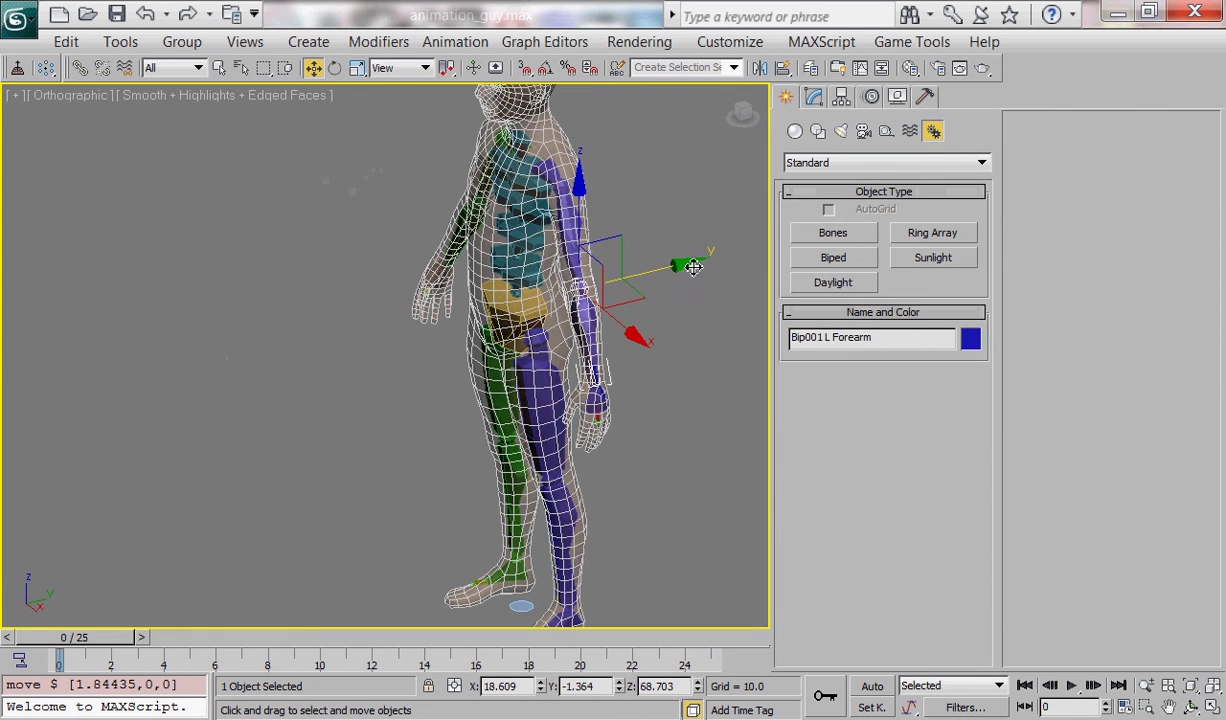
drag(693, 268, 621, 272)
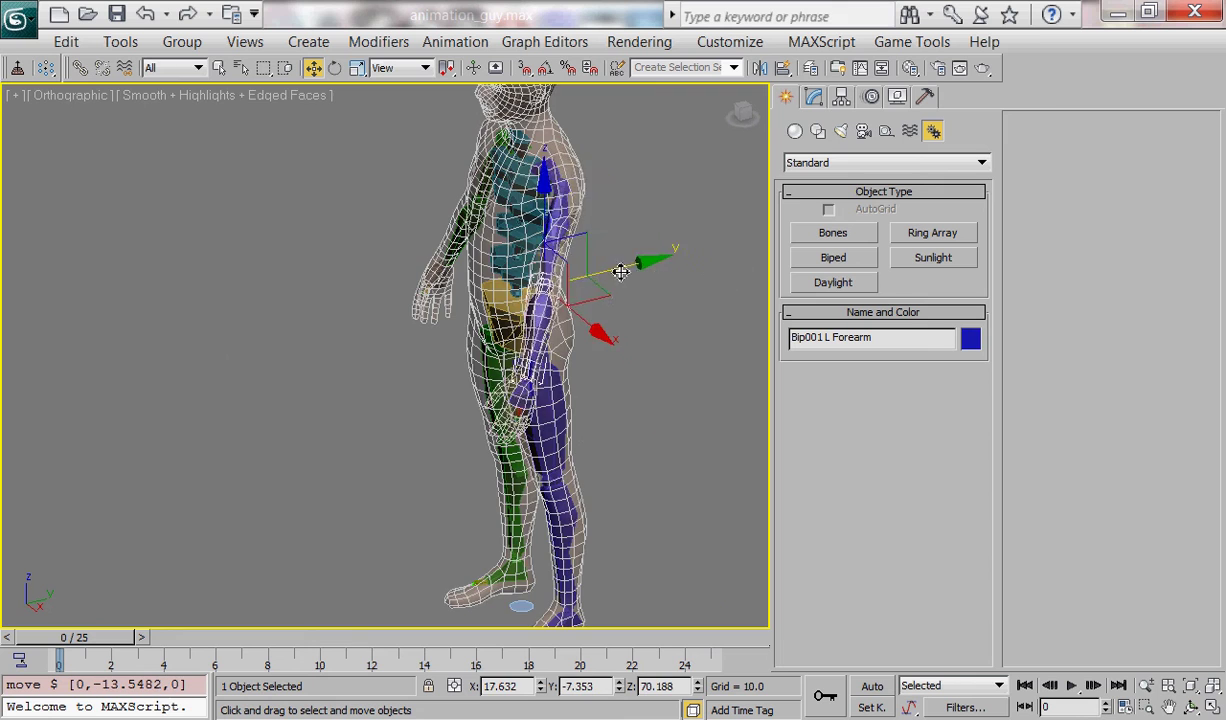
scroll(621, 272, up, 5)
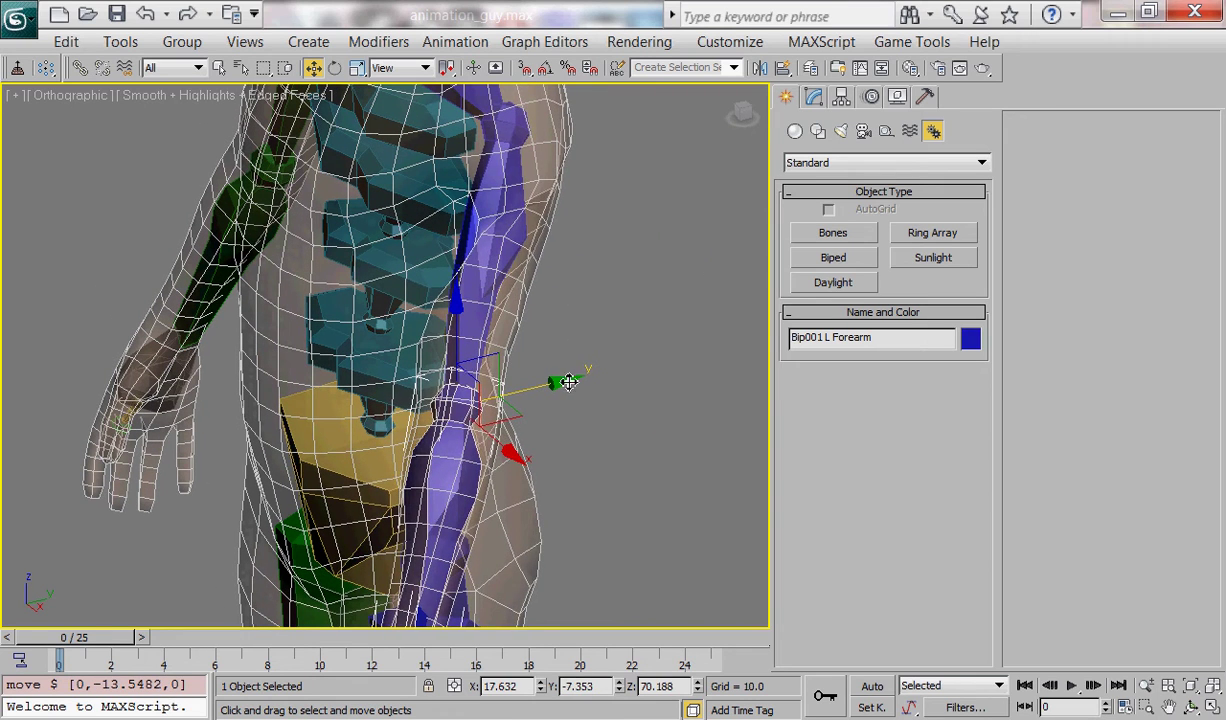
drag(568, 382, 688, 325)
- Move the left forearm bone inward about 1 unit along the X axis and check the mesh from the front
scroll(534, 388, down, 3)
alt+middle_drag(534, 390, 692, 347)
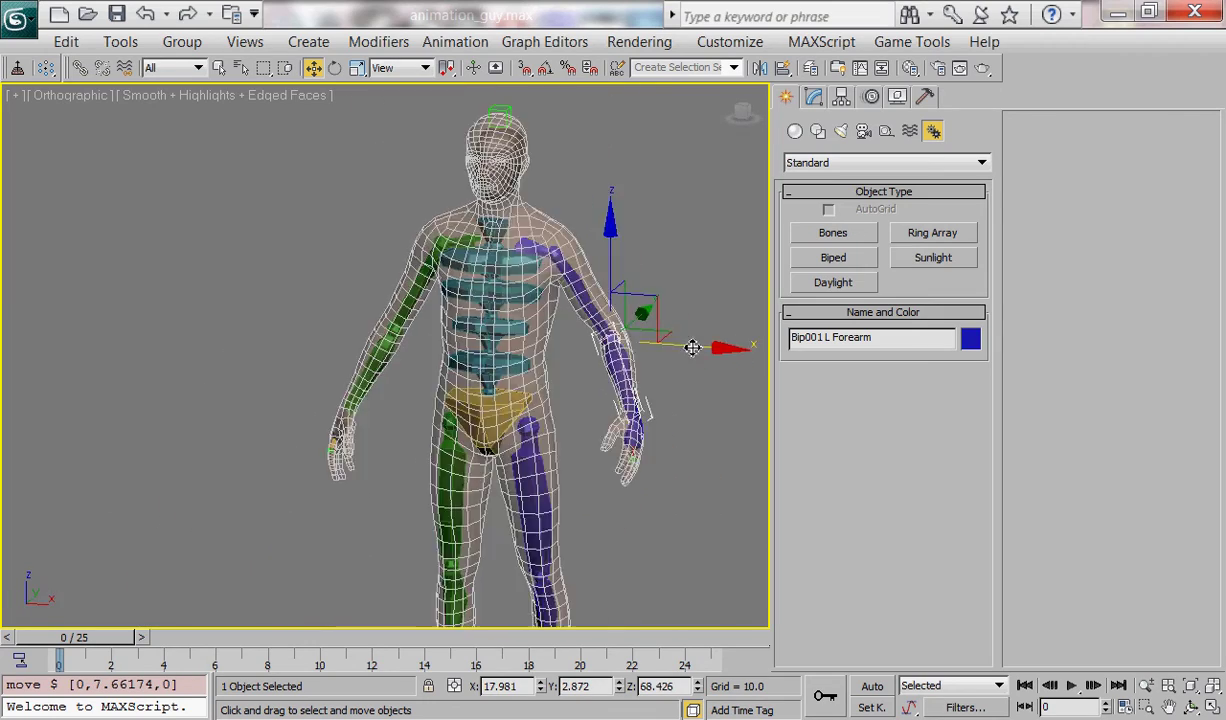
mouse_move(719, 350)
mouse_down()
mouse_move(675, 350)
mouse_move(713, 355)
mouse_up()
alt+middle_drag(713, 355, 483, 381)
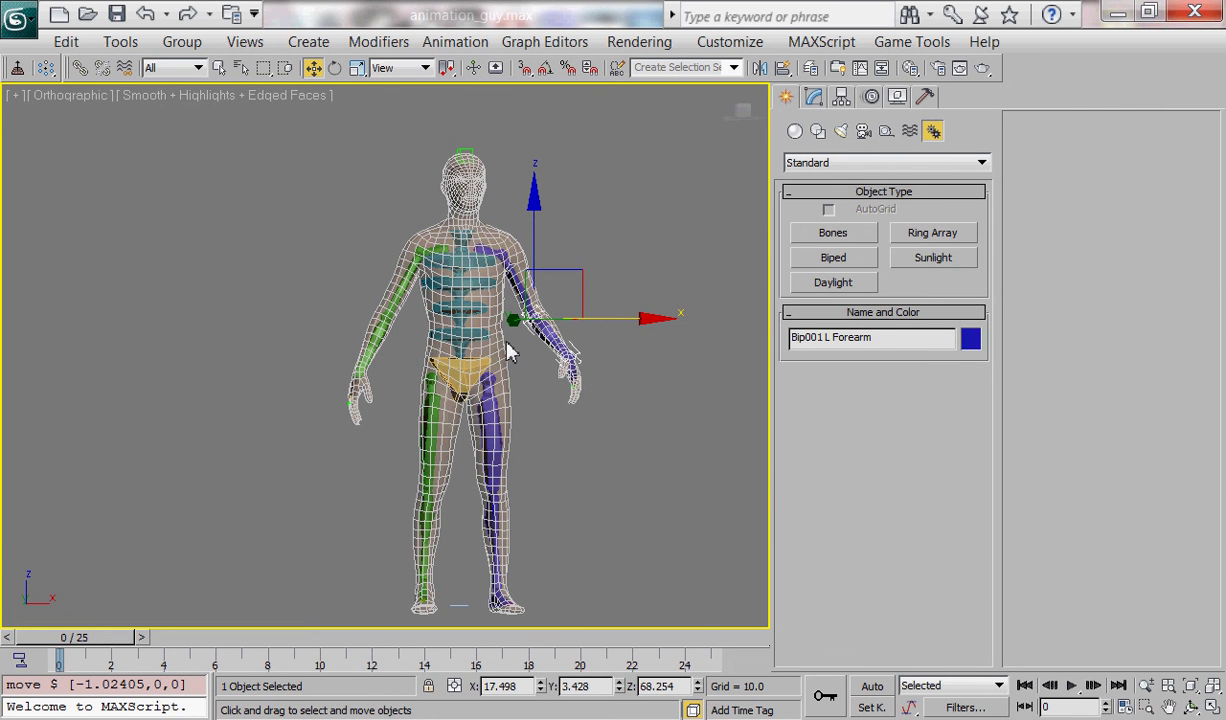